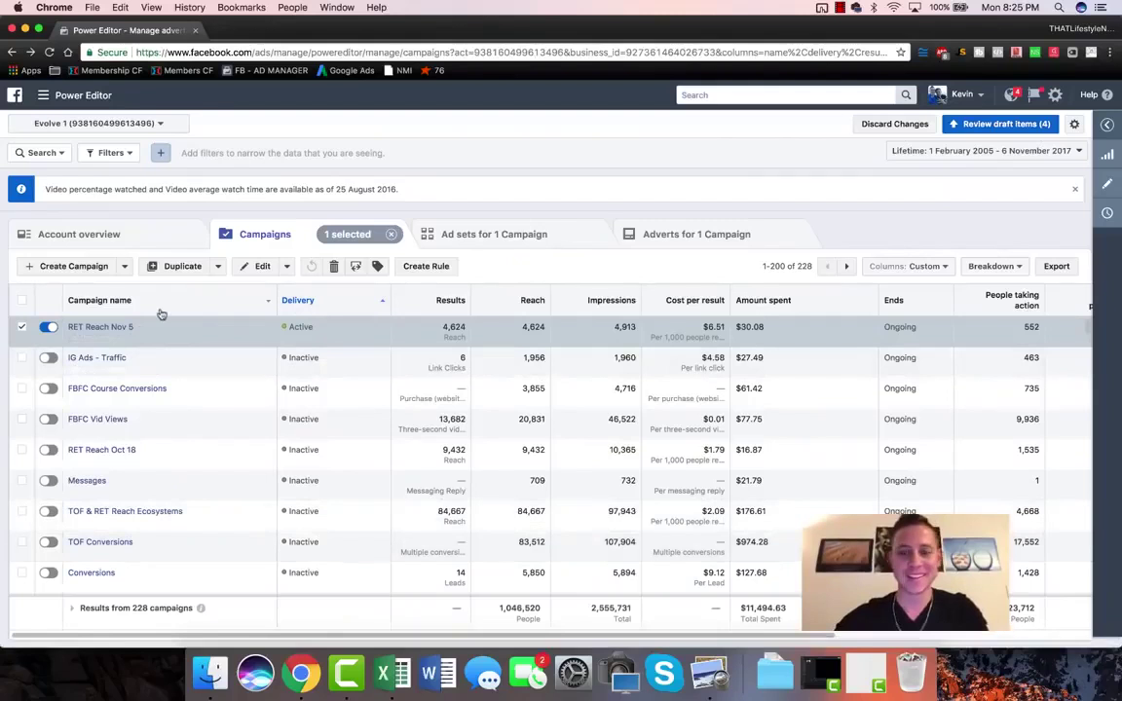
Open the EX Sister Story ad from the "Watched but not visit/engage" ad set of the RET Reach Nov 5 campaign for editing
{"action": "mouse_move", "coordinate": [133, 339]}
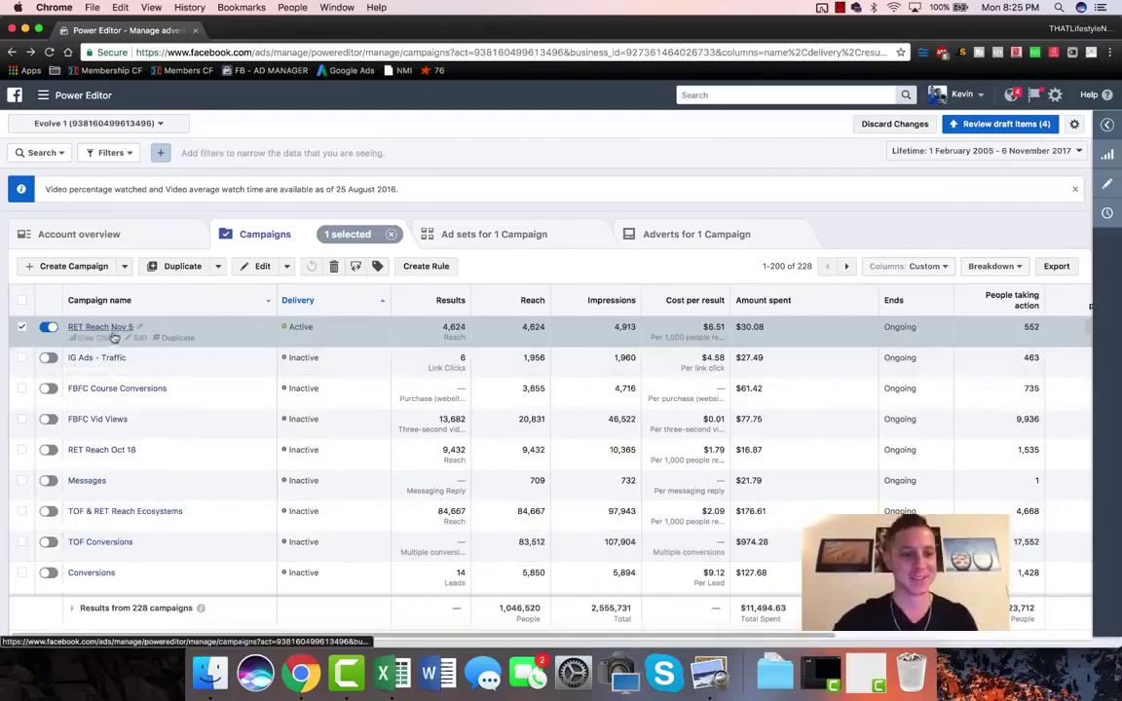
{"action": "left_click", "coordinate": [86, 328]}
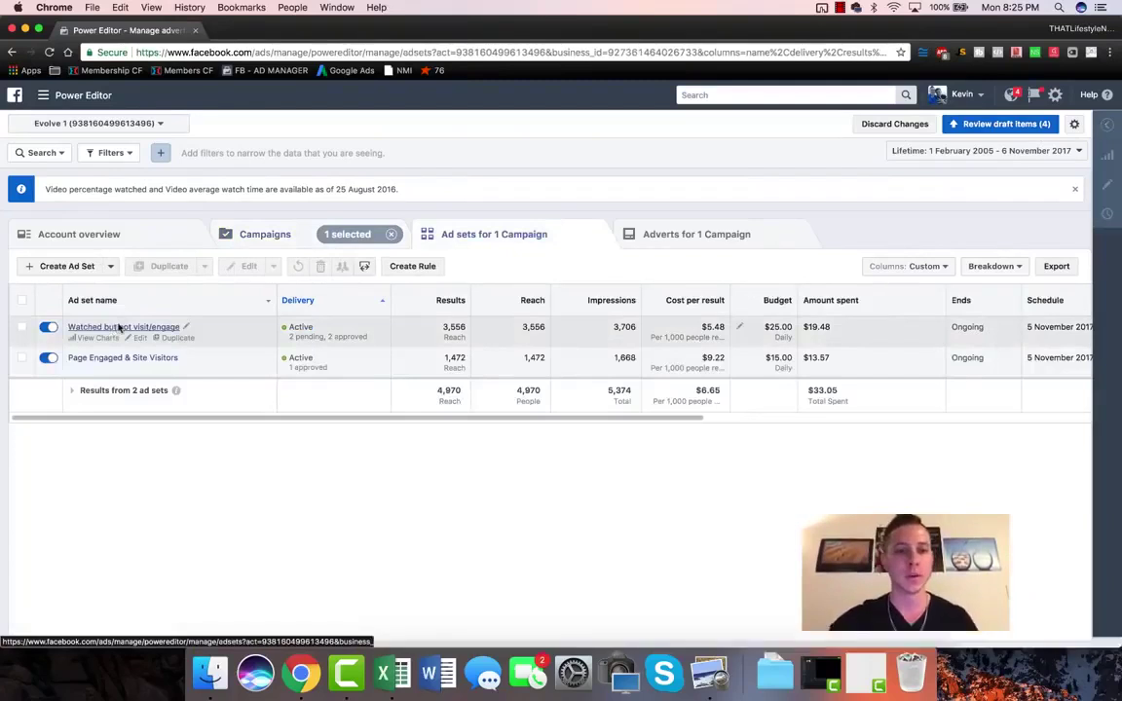
{"action": "left_click", "coordinate": [117, 328]}
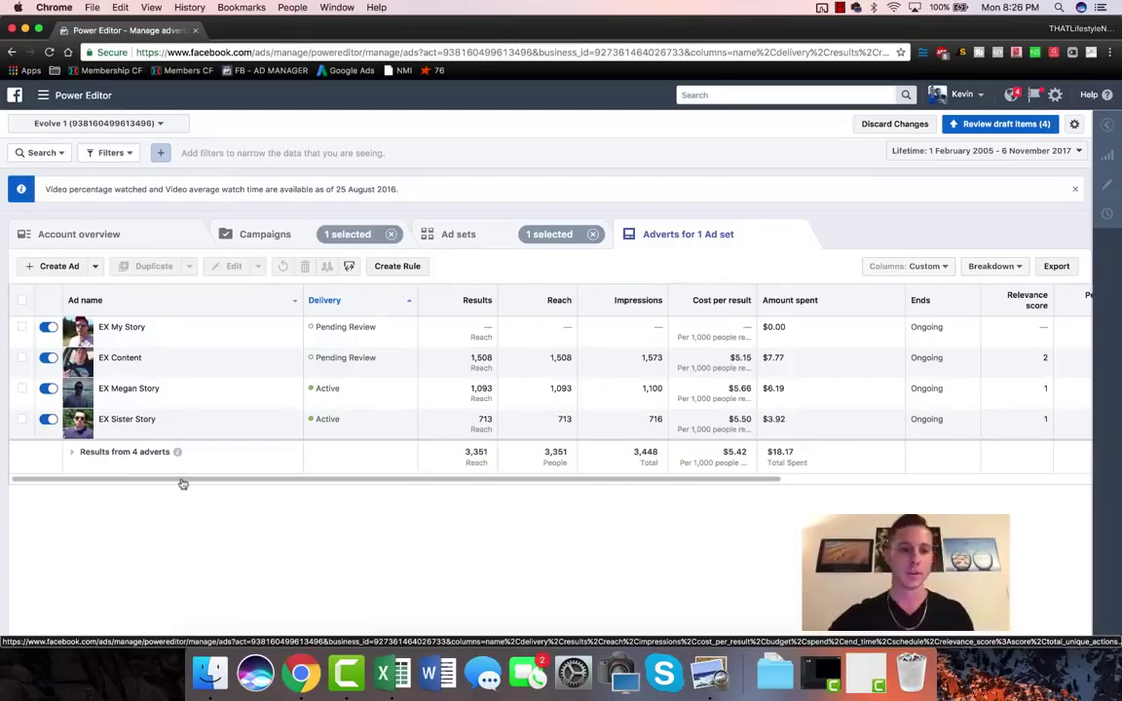
{"action": "left_click", "coordinate": [167, 430]}
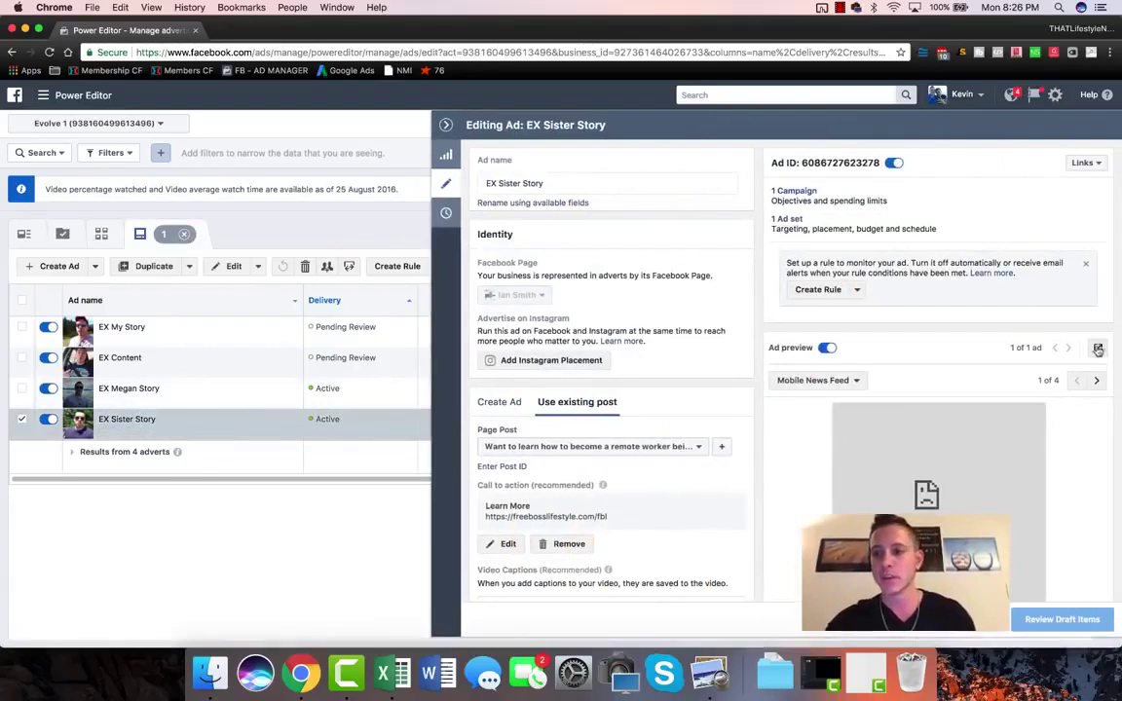
View the ad's published Facebook post with its comments and examine its views, shares and list of reactions
{"action": "left_click", "coordinate": [1098, 349]}
{"action": "left_click", "coordinate": [1002, 476]}
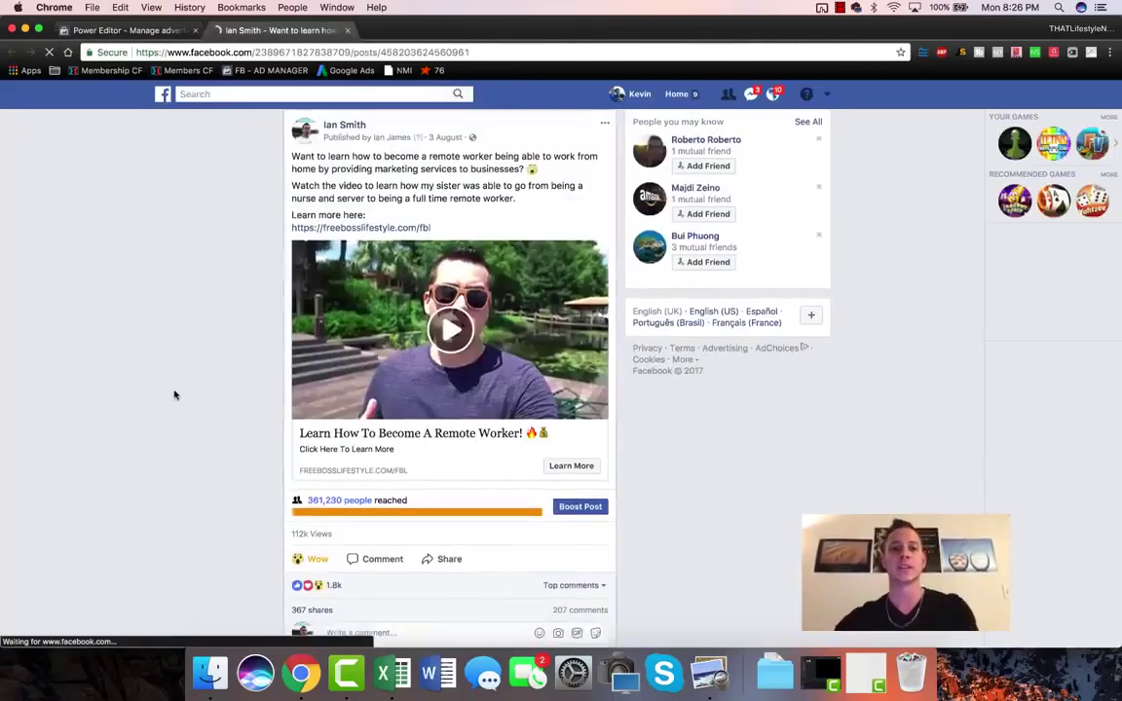
{"action": "scroll", "coordinate": [175, 395], "scroll_direction": "down", "scroll_amount": 4}
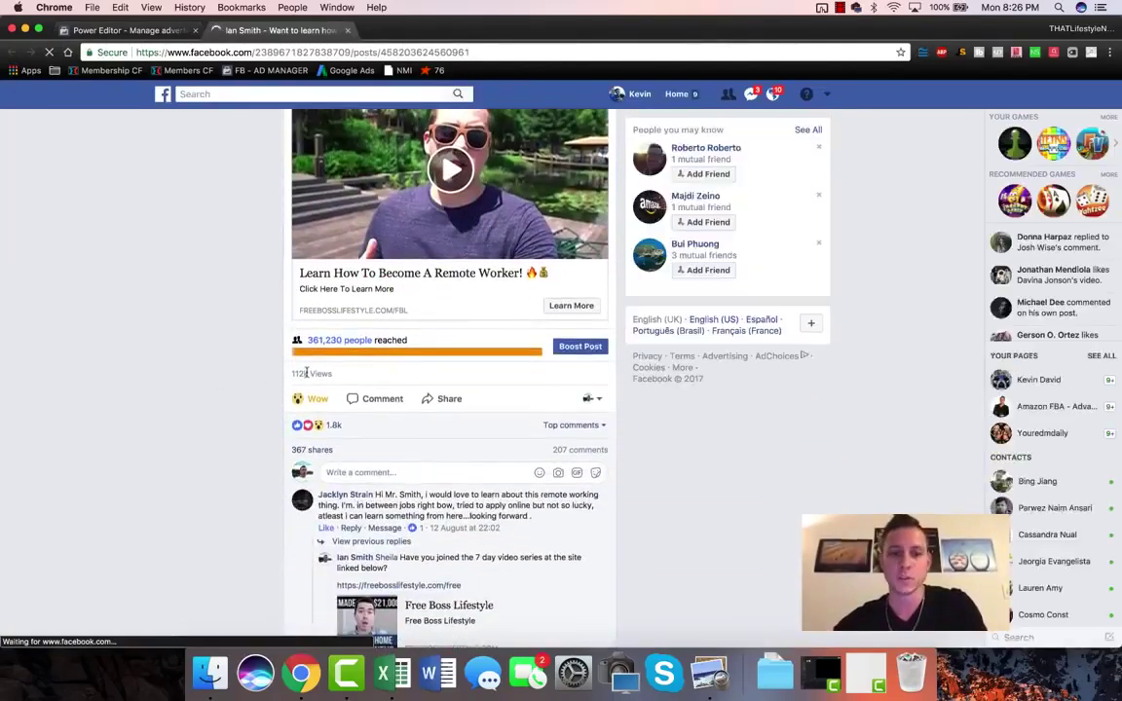
{"action": "mouse_move", "coordinate": [333, 426]}
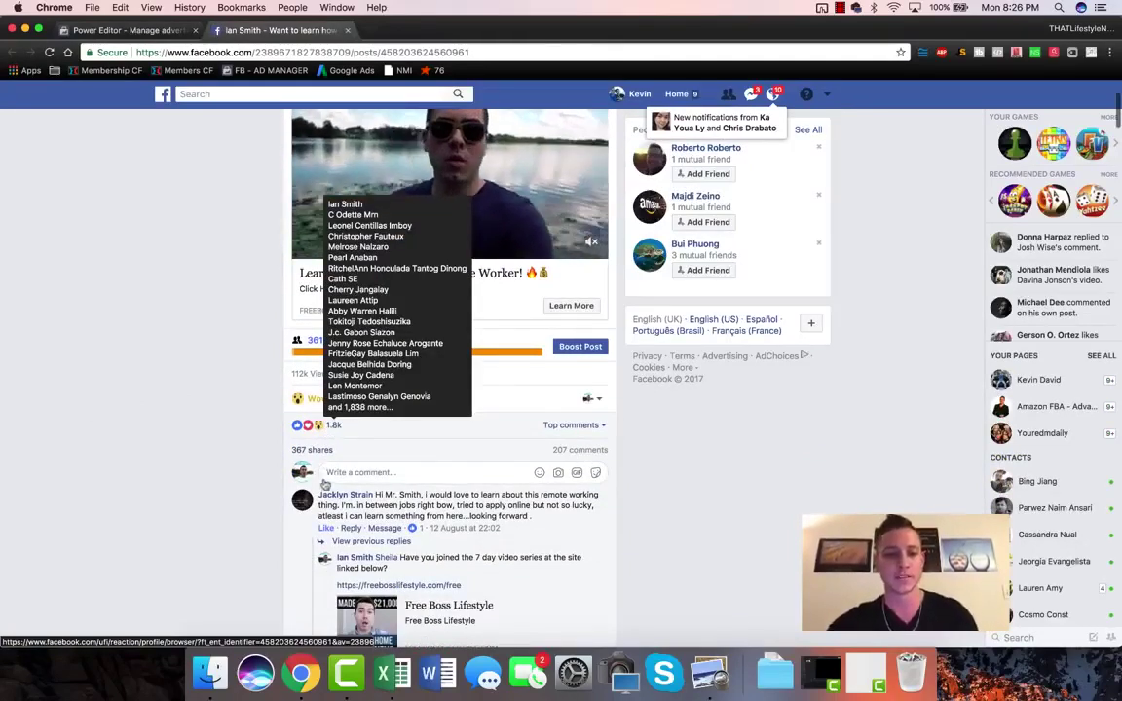
{"action": "scroll", "coordinate": [241, 441], "scroll_direction": "up", "scroll_amount": 2}
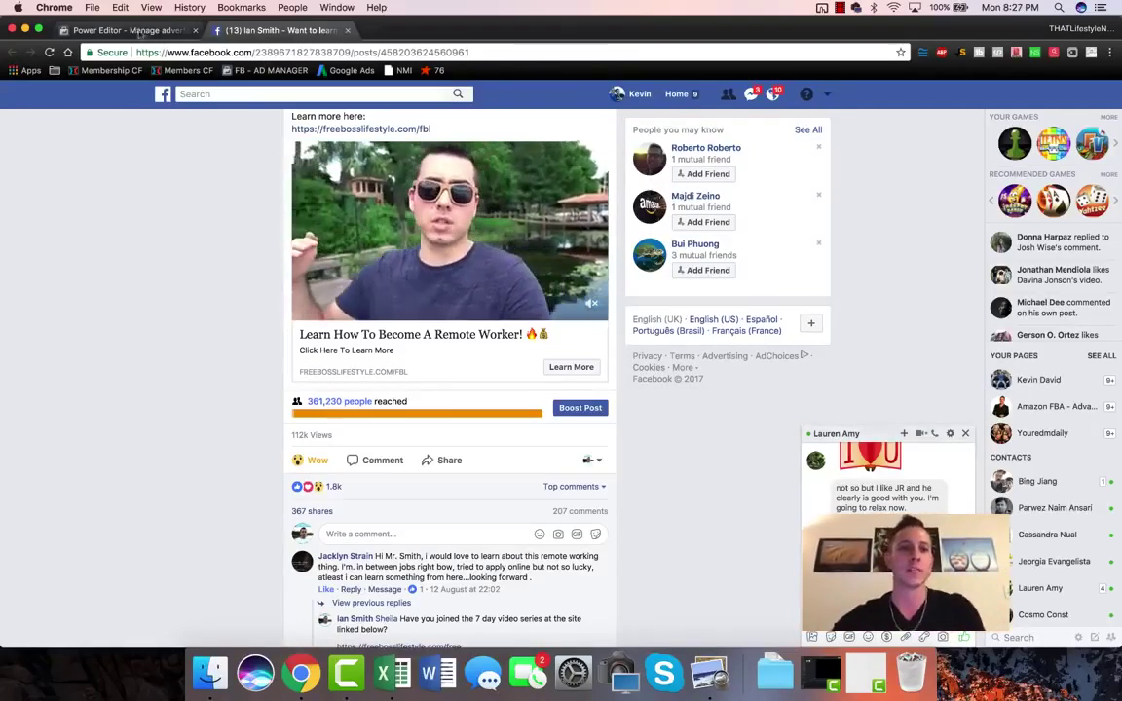
Copy the post ID from the end of the Facebook post's web address and open a new browser tab
{"action": "left_click", "coordinate": [137, 31]}
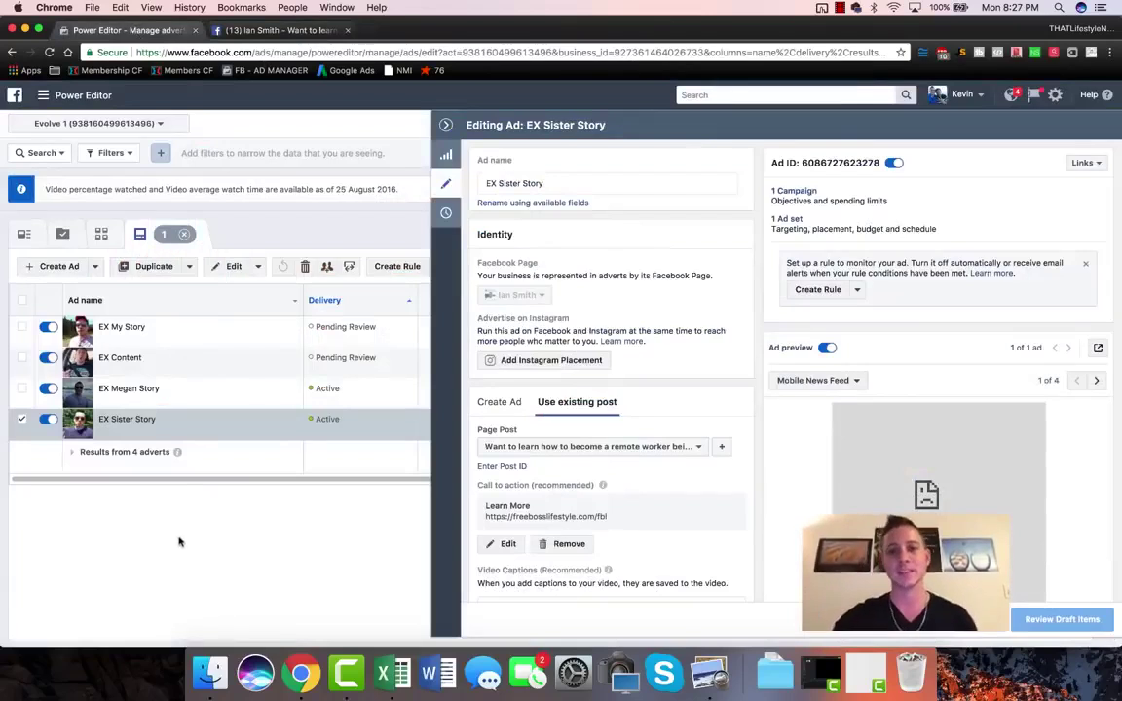
{"action": "left_click", "coordinate": [263, 31]}
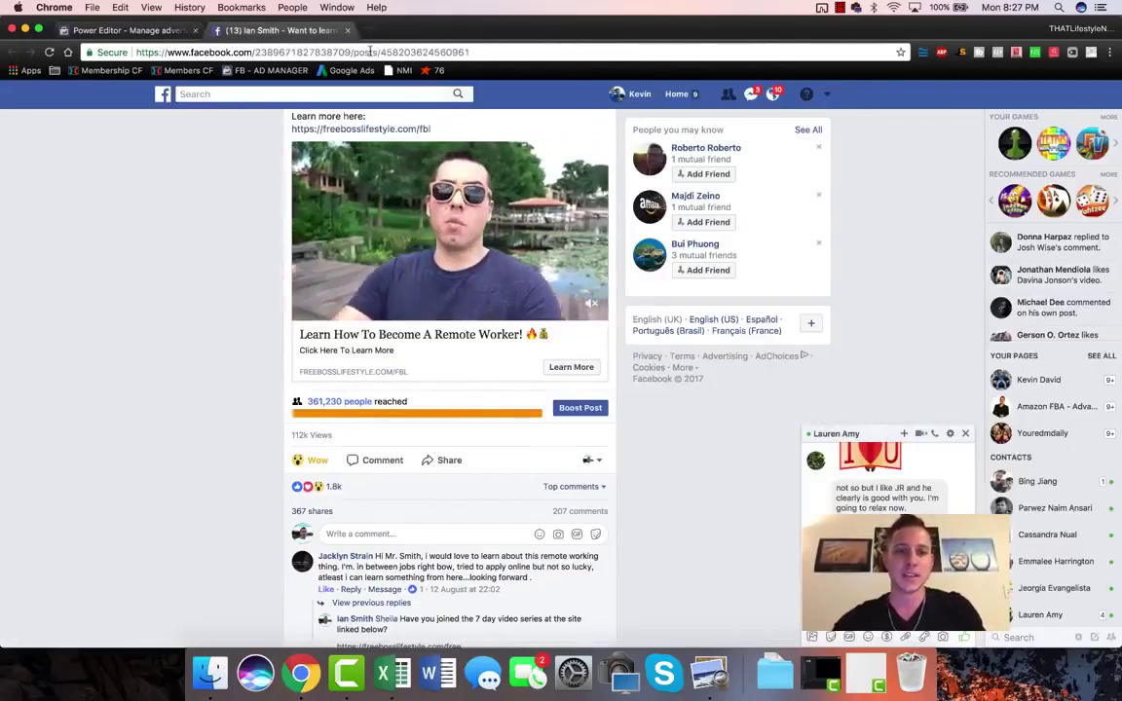
{"action": "left_click_drag", "start_coordinate": [379, 52], "coordinate": [492, 54]}
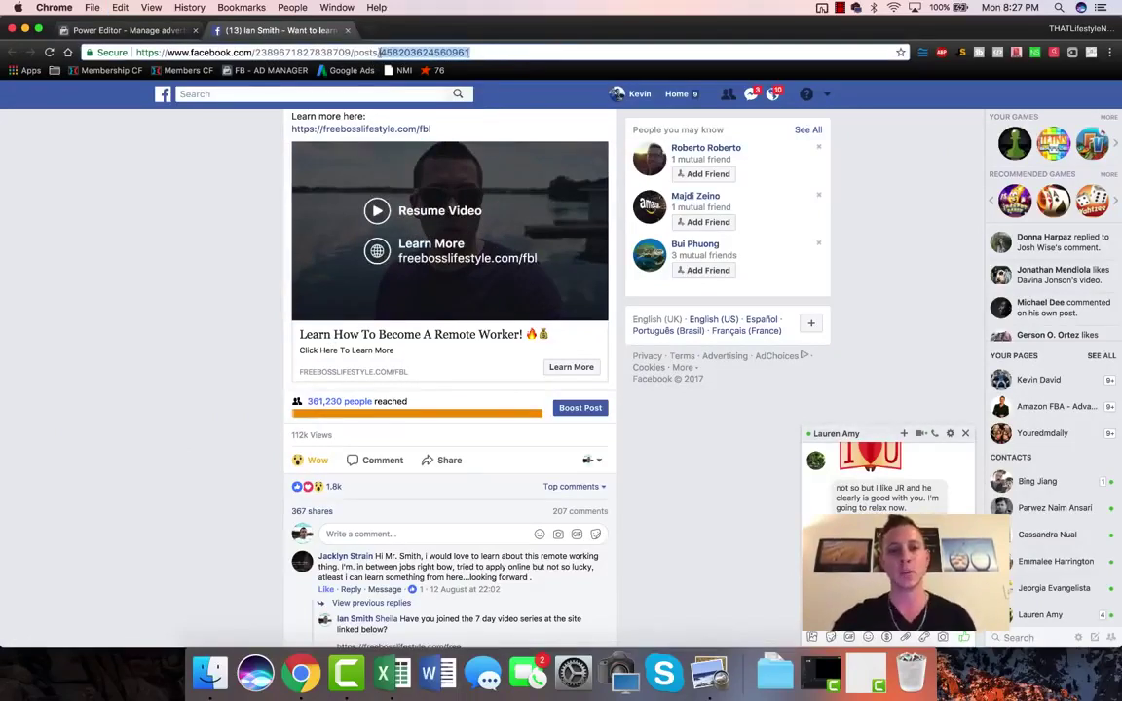
{"action": "key", "text": "super+c"}
{"action": "key", "text": "super+t"}
{"action": "key", "text": "super+v"}
{"action": "left_click", "coordinate": [308, 33]}
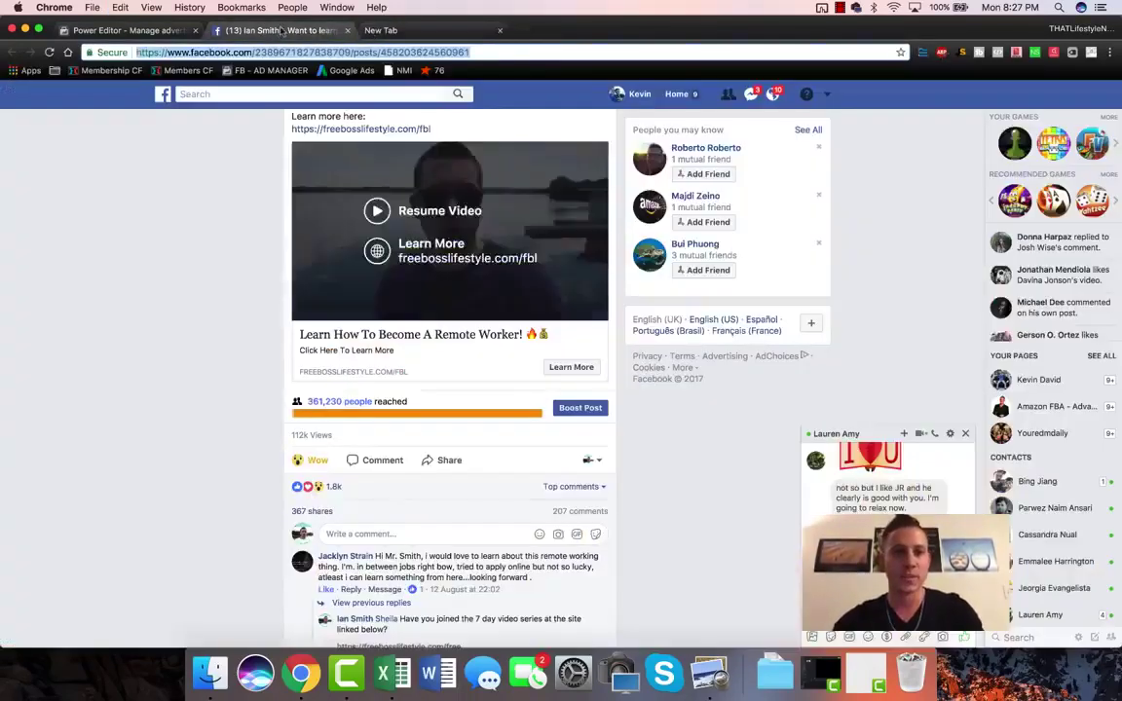
{"action": "double_click", "coordinate": [381, 53]}
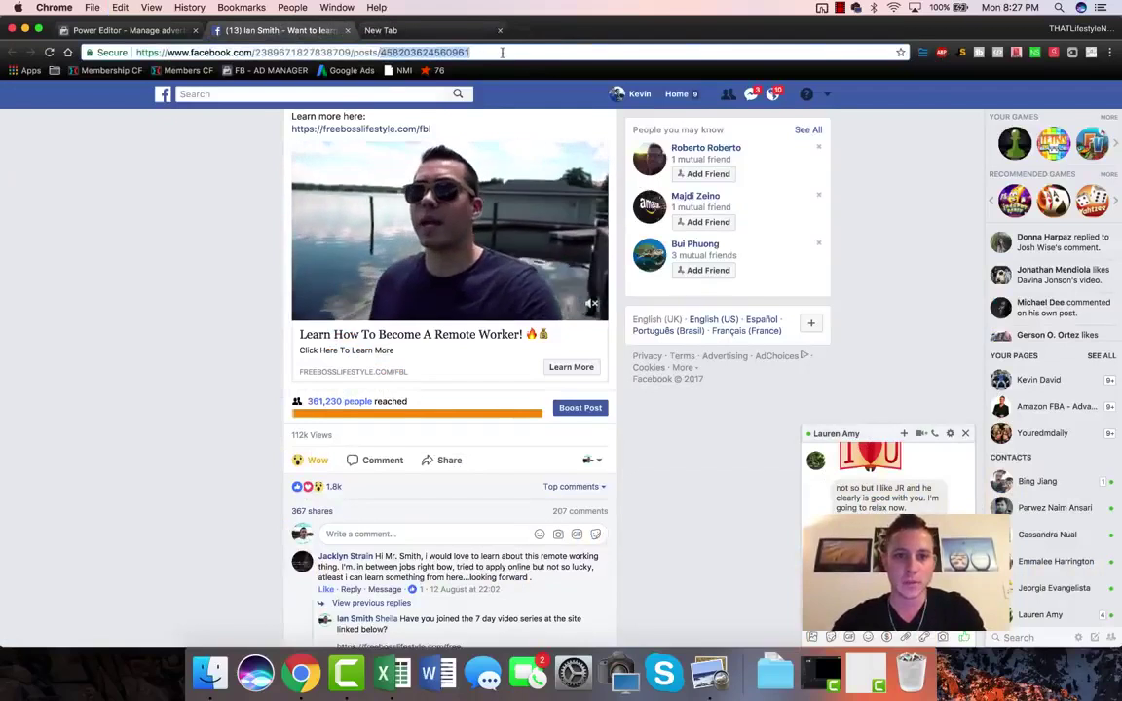
Return to Power Editor and show the full list of campaigns
{"action": "left_click", "coordinate": [136, 30]}
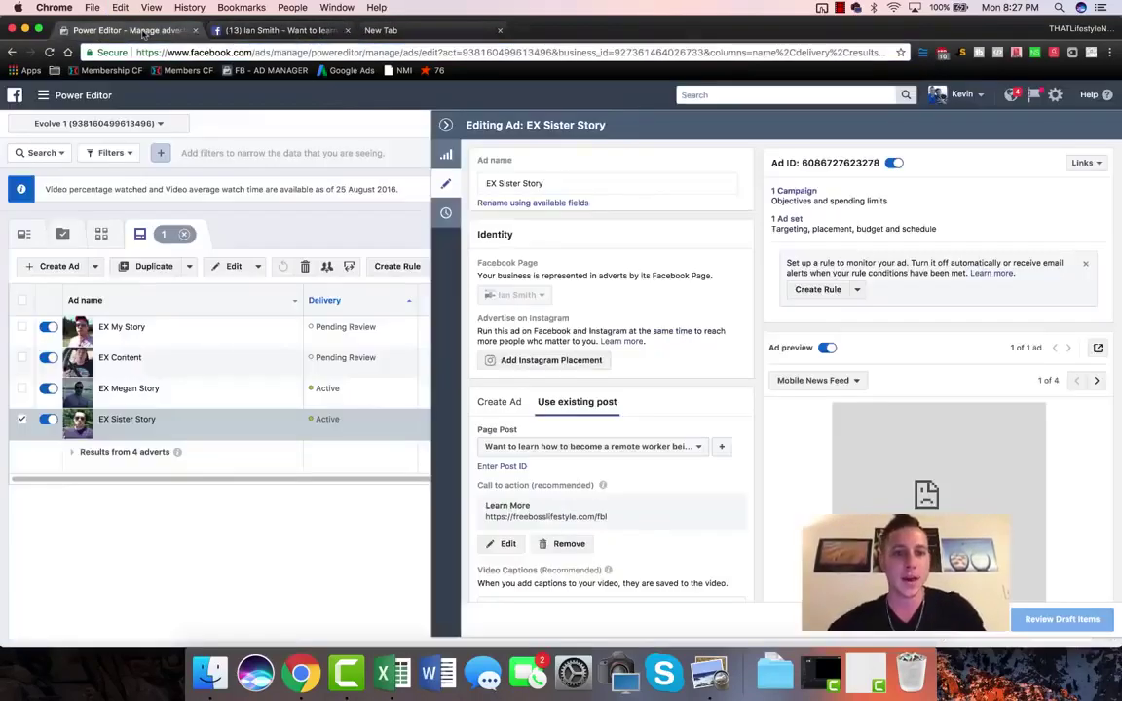
{"action": "left_click", "coordinate": [45, 97]}
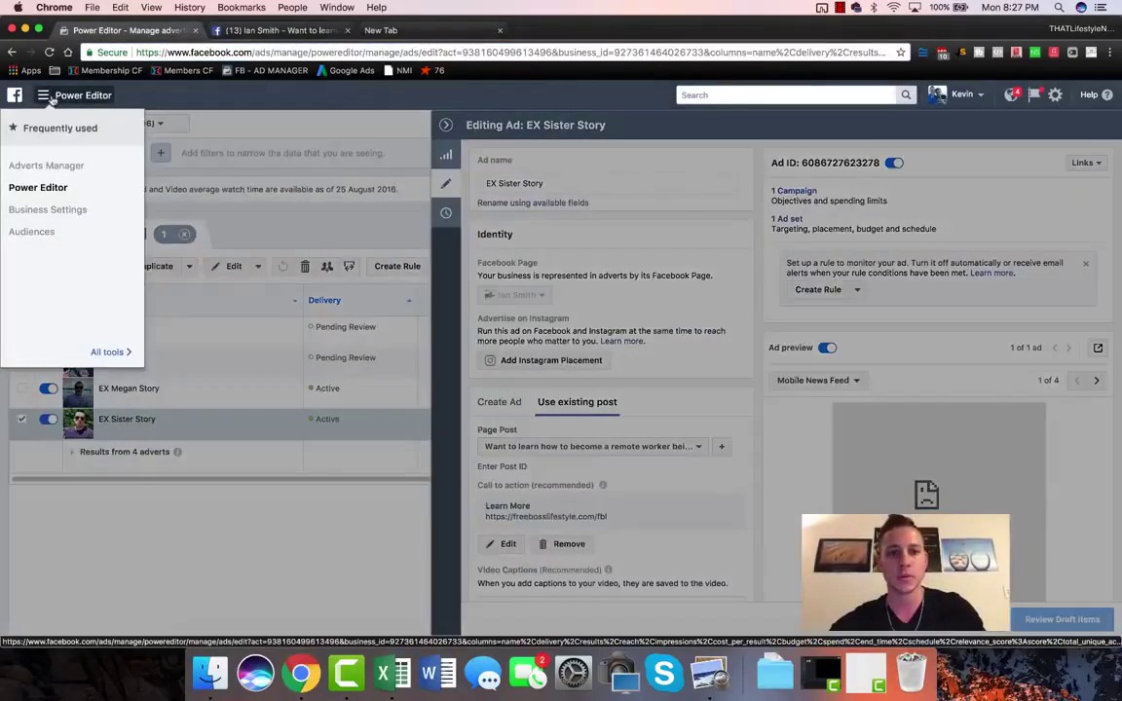
{"action": "left_click", "coordinate": [47, 186]}
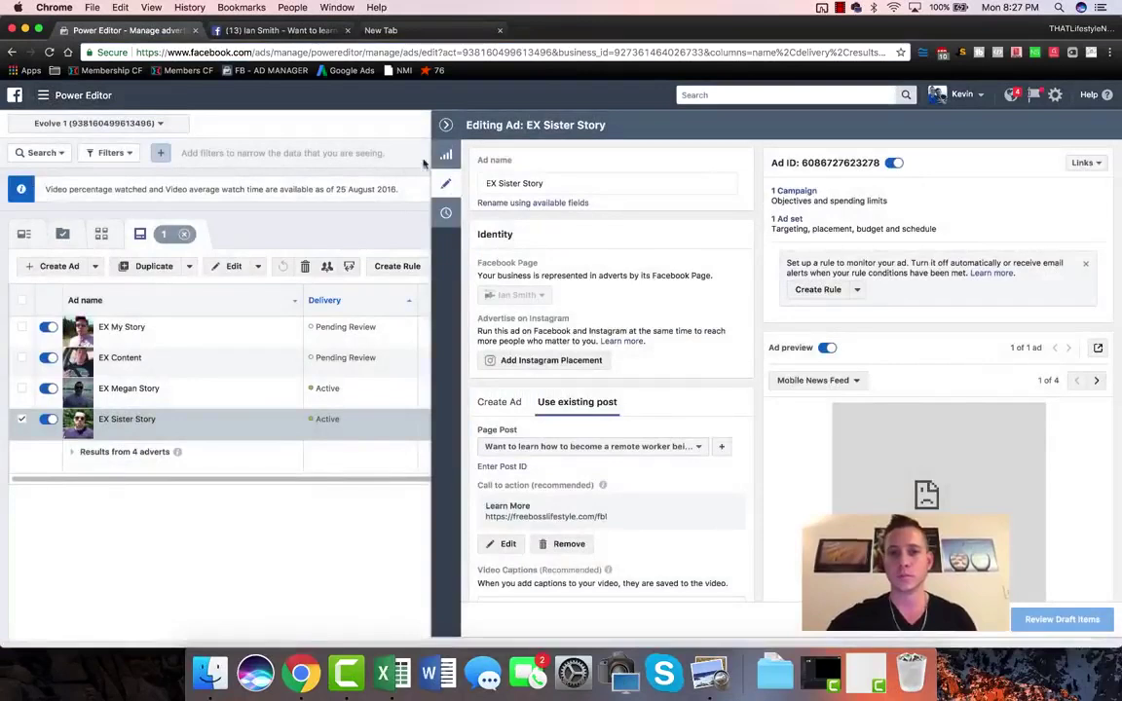
{"action": "left_click", "coordinate": [222, 234]}
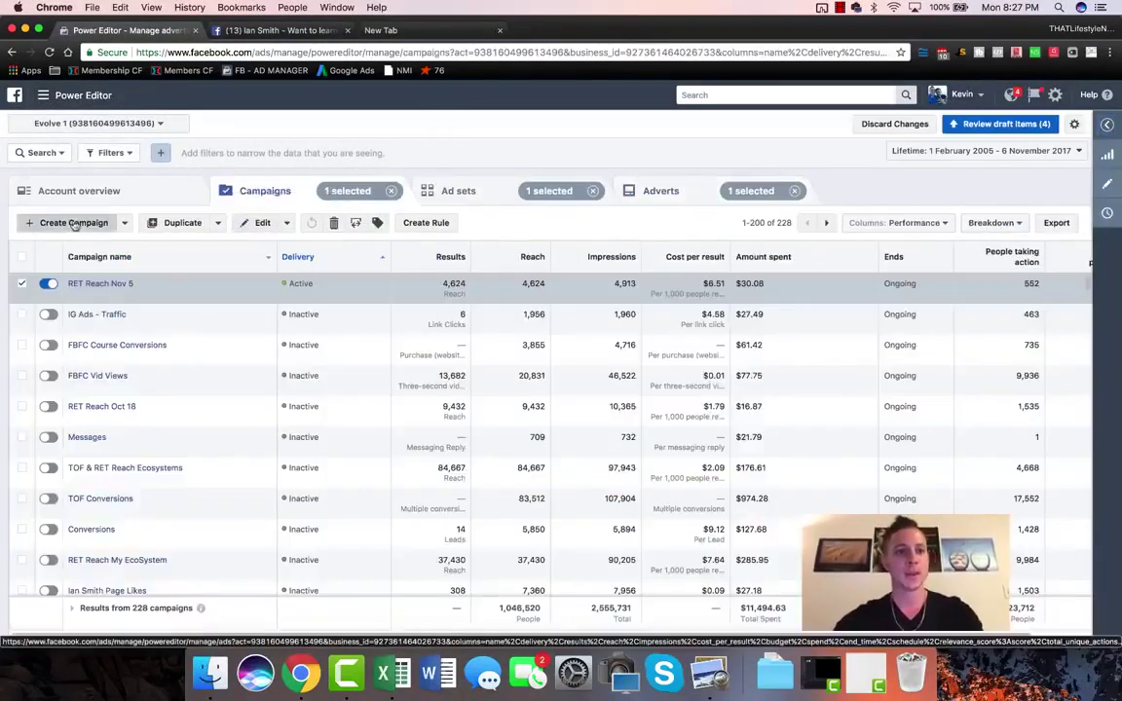
Open the settings of the RET Reach Nov 5 campaign and check its objective
{"action": "left_click", "coordinate": [74, 223]}
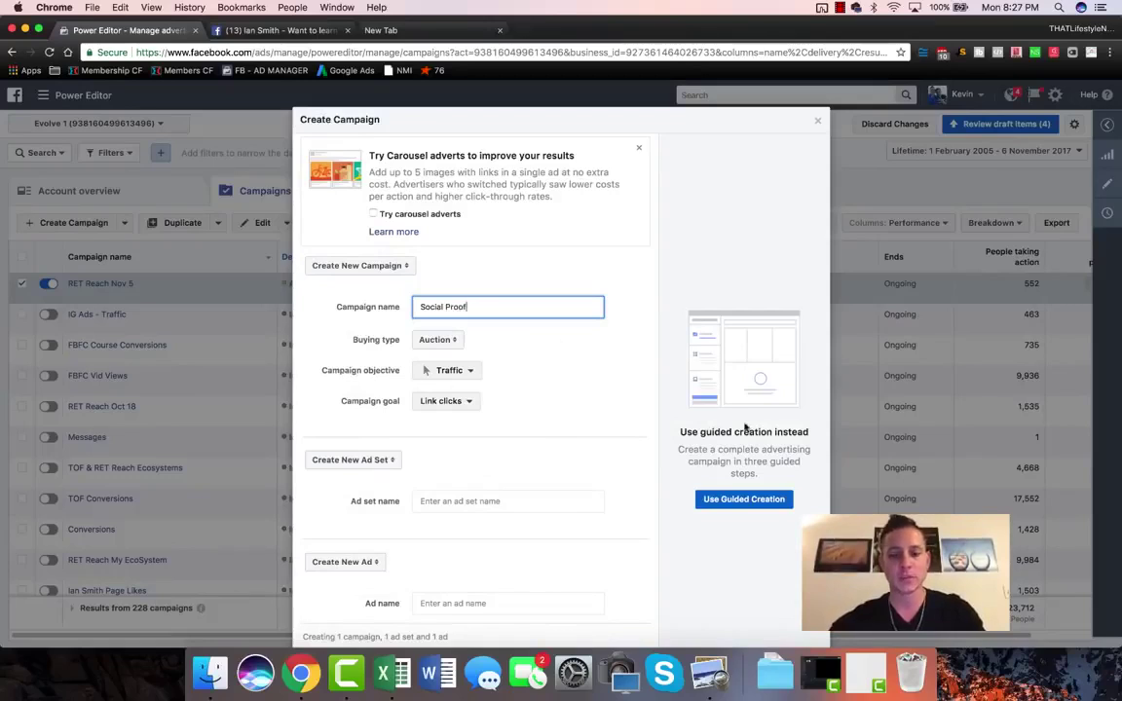
{"action": "left_click", "coordinate": [816, 120]}
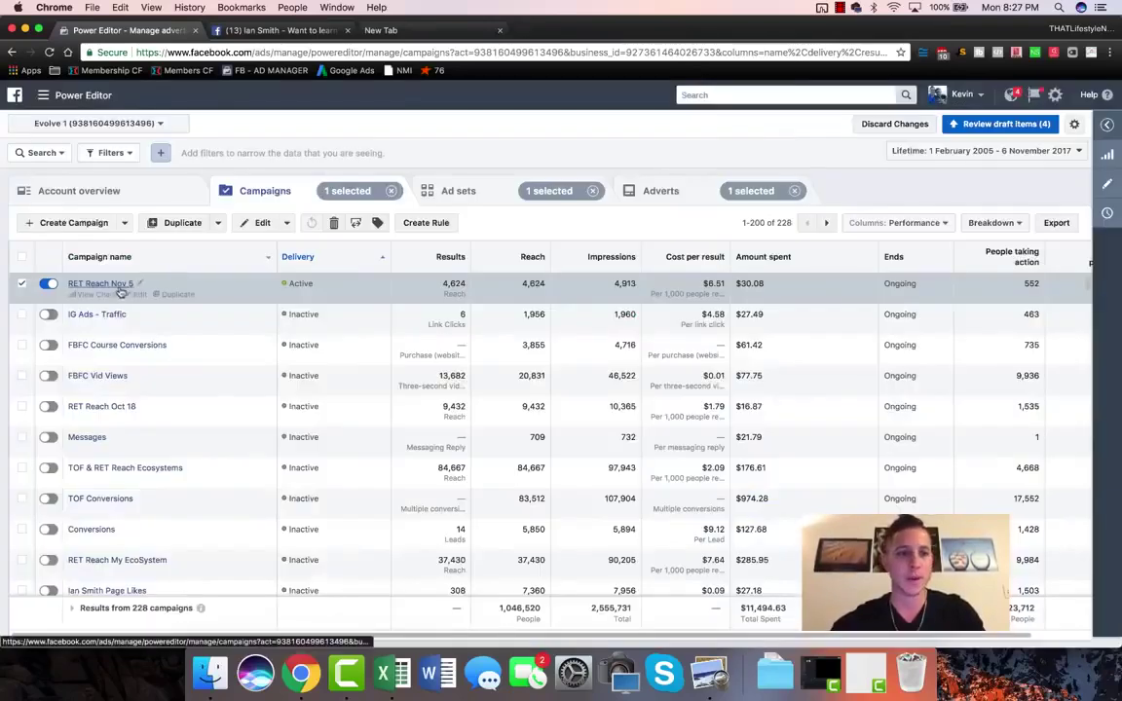
{"action": "left_click", "coordinate": [118, 288]}
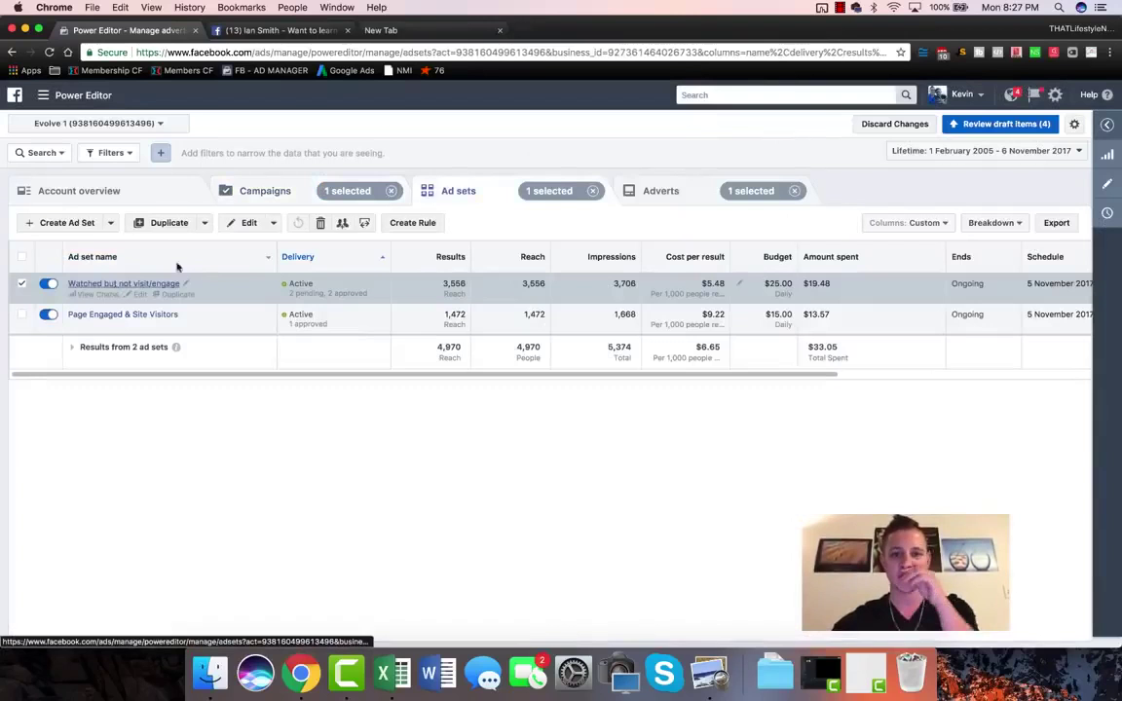
{"action": "left_click", "coordinate": [323, 191]}
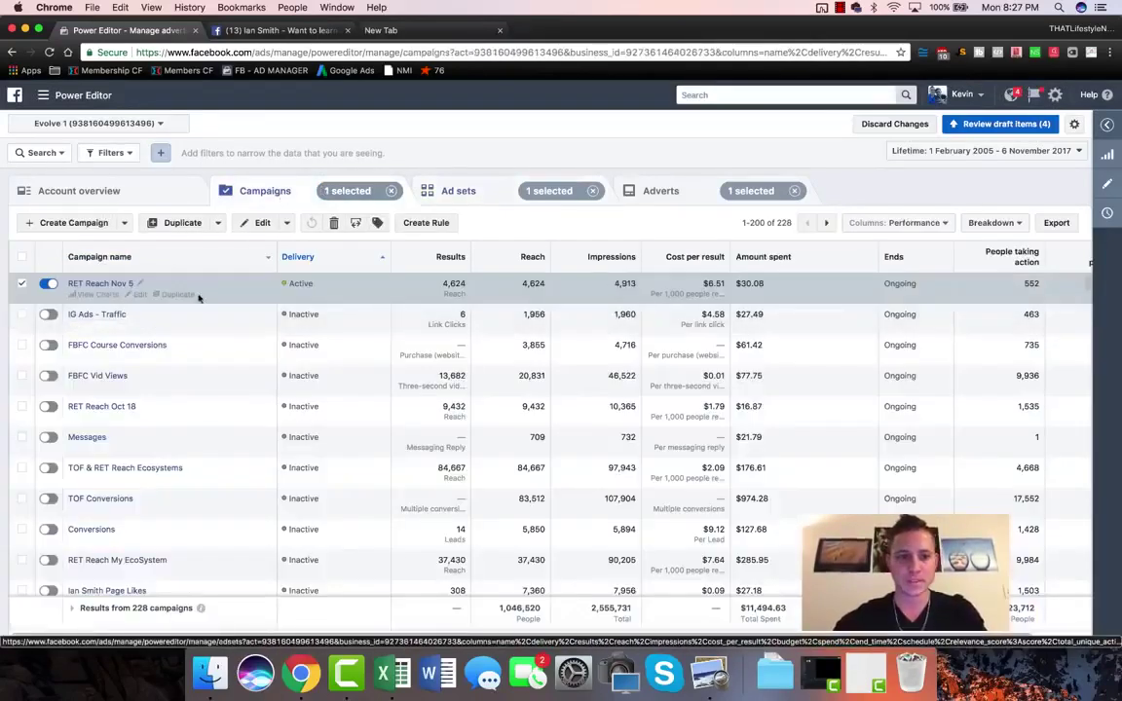
{"action": "left_click", "coordinate": [141, 295]}
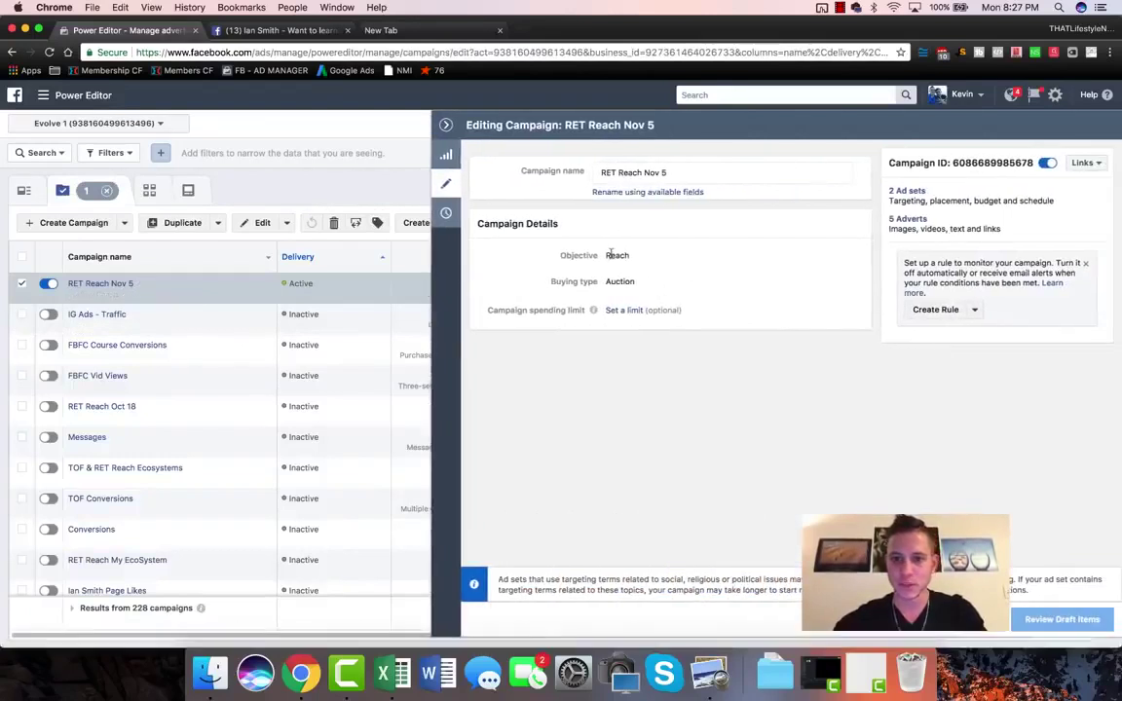
{"action": "double_click", "coordinate": [615, 255]}
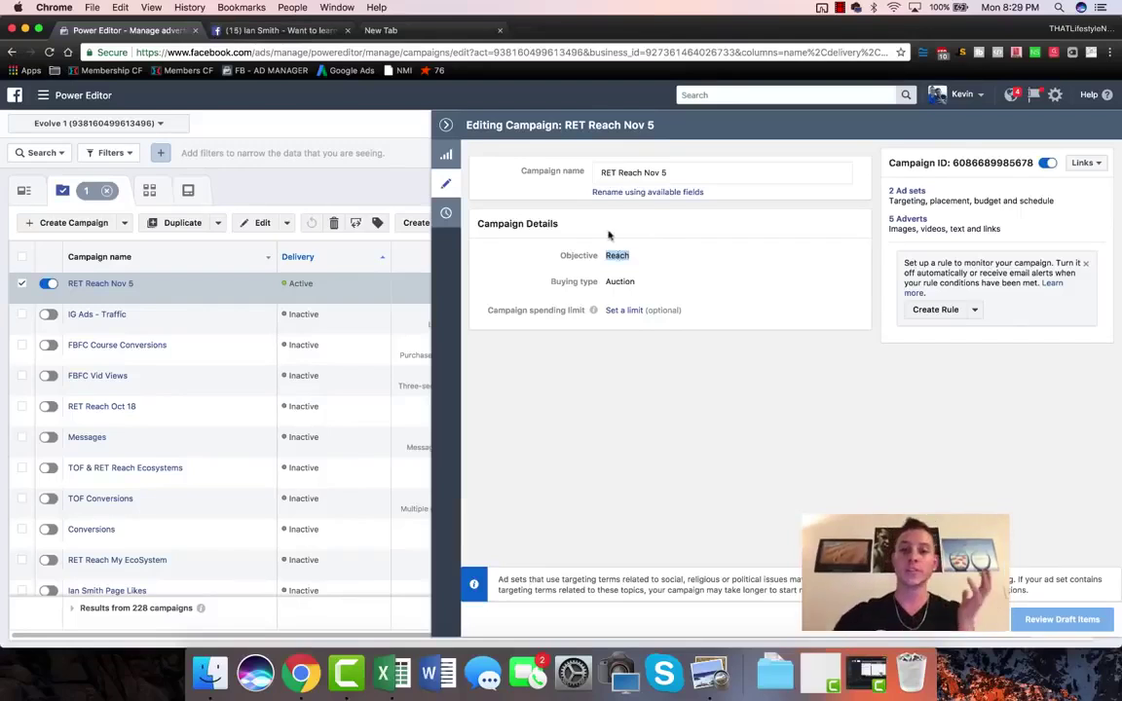
Review the Facebook post's comments and shares, and highlight the post ID in its web address
{"action": "left_click", "coordinate": [297, 31]}
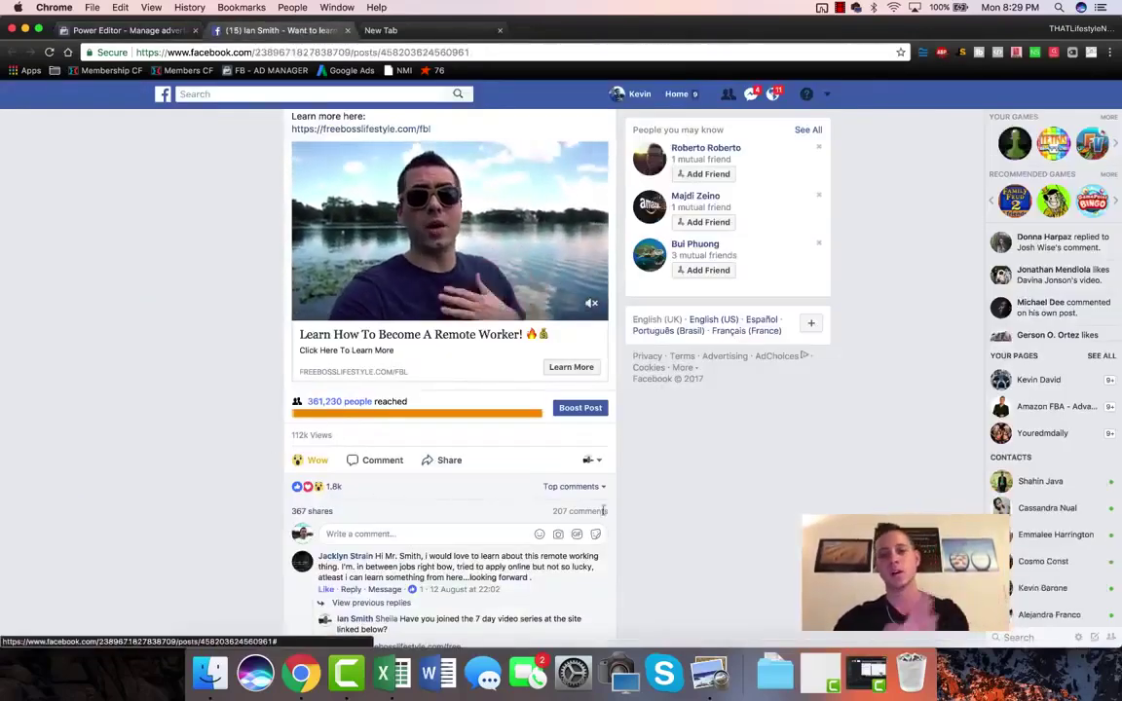
{"action": "mouse_move", "coordinate": [314, 514]}
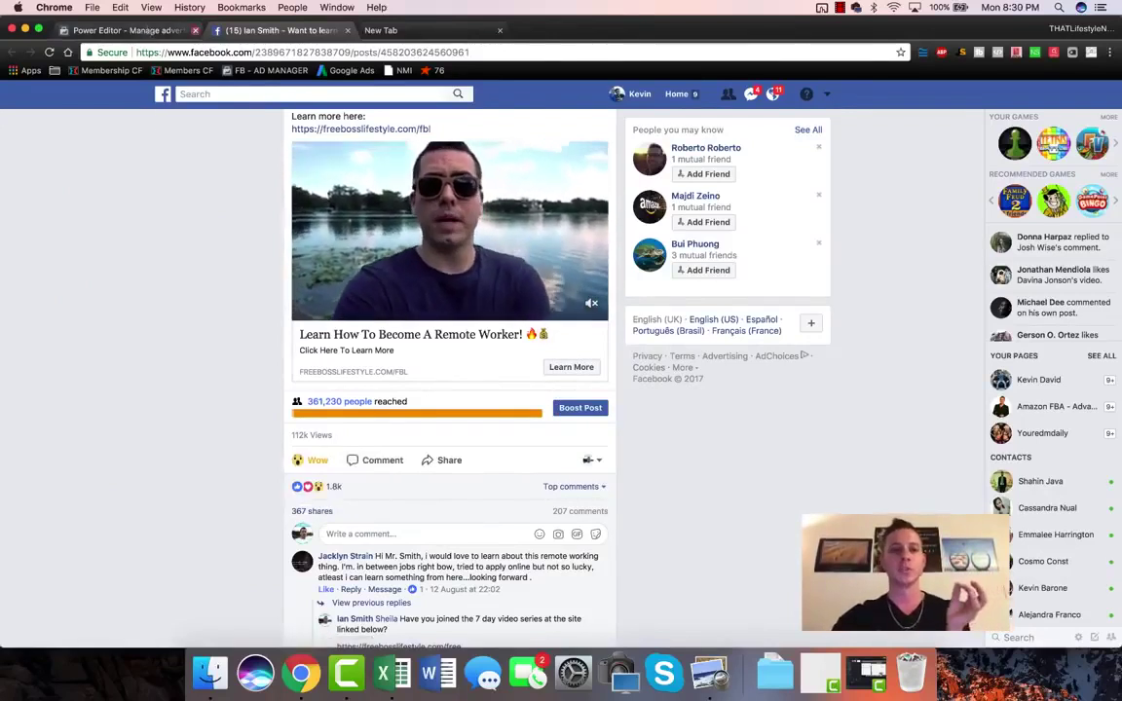
{"action": "left_click_drag", "start_coordinate": [380, 52], "coordinate": [487, 53]}
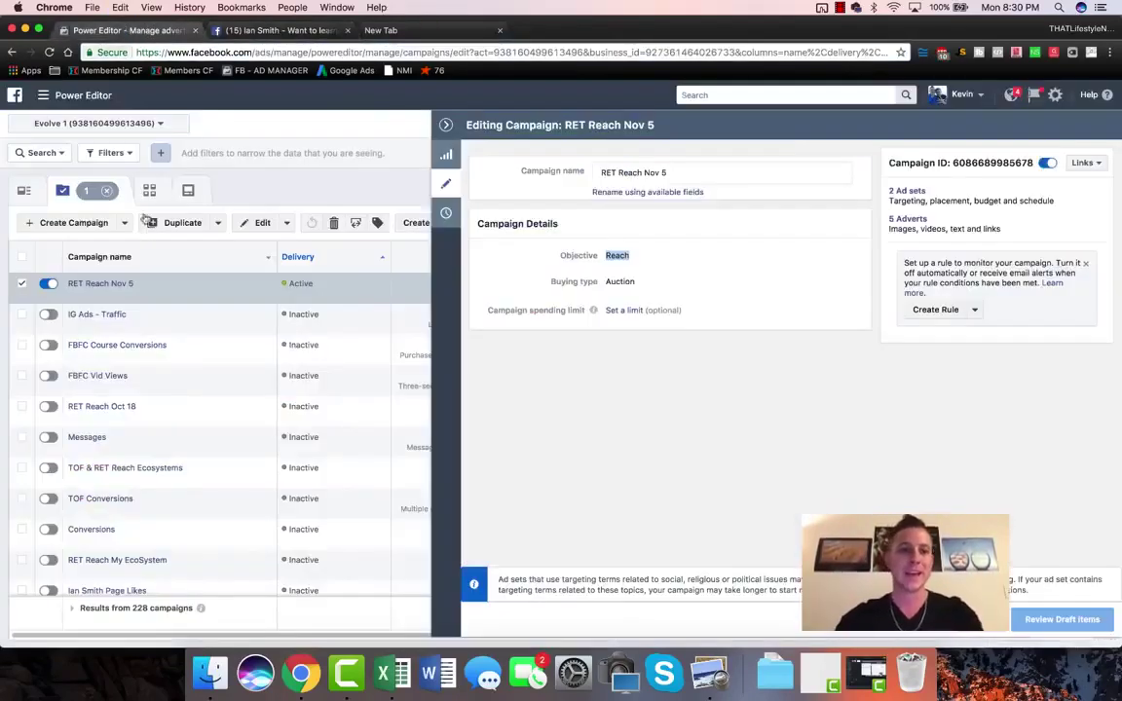
Close the RET Reach Nov 5 campaign settings in Power Editor and start a new campaign with the Traffic objective
{"action": "left_click", "coordinate": [116, 30]}
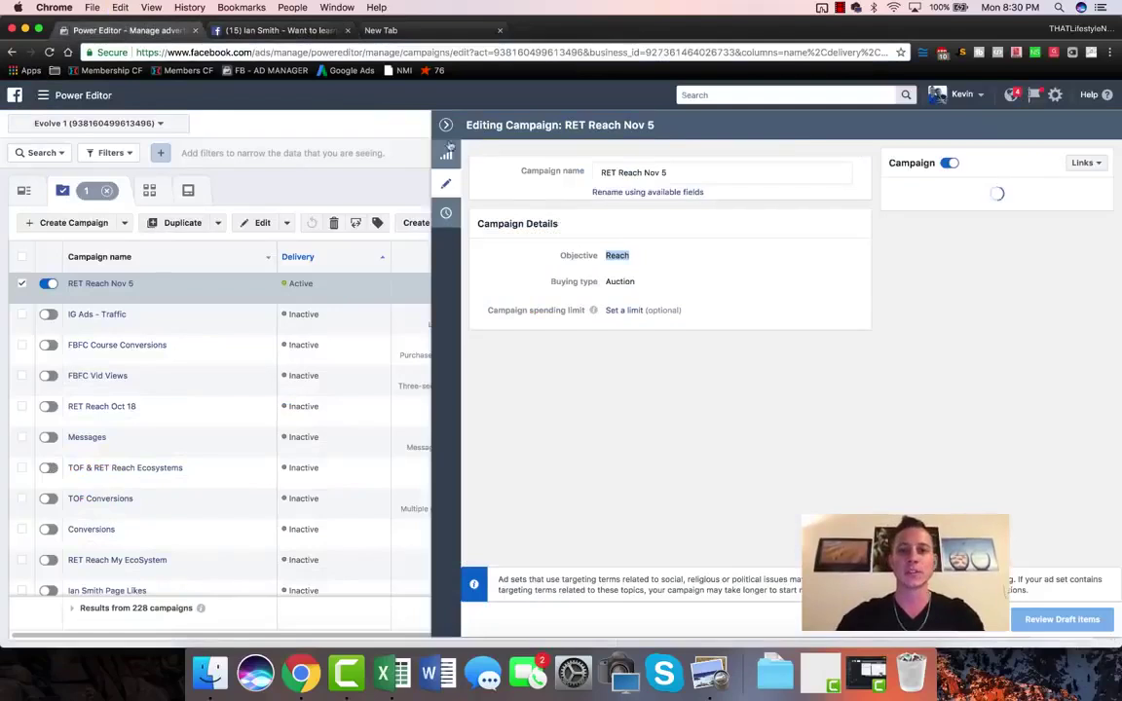
{"action": "left_click", "coordinate": [446, 127]}
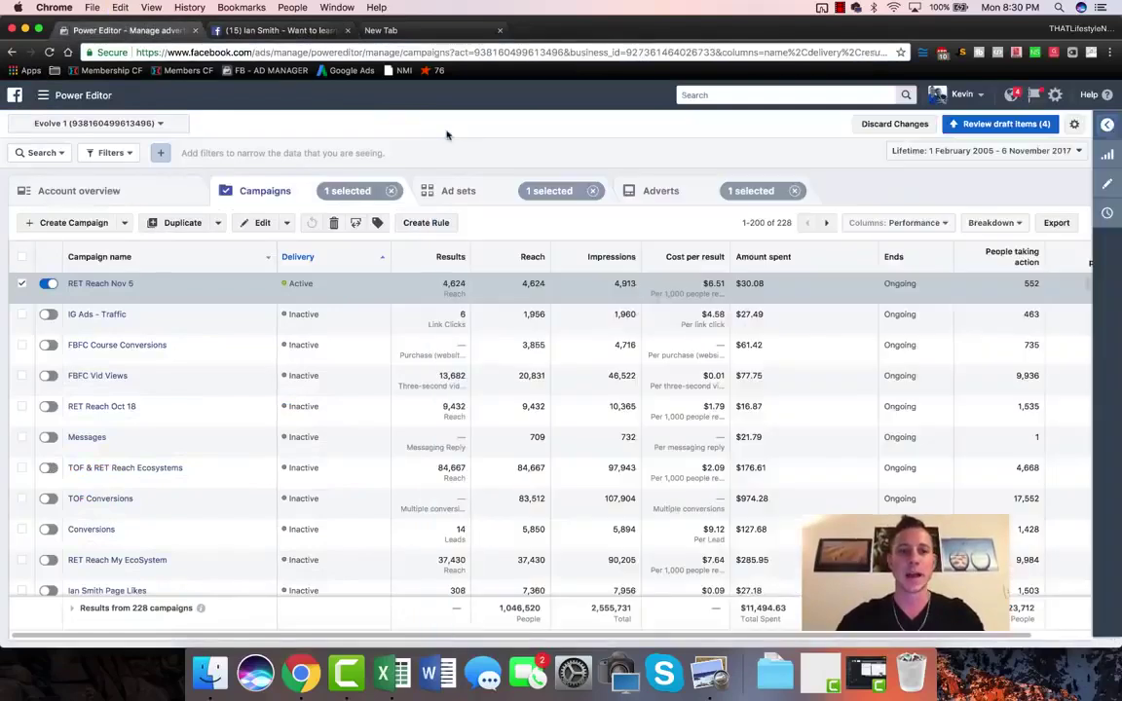
{"action": "left_click", "coordinate": [81, 222]}
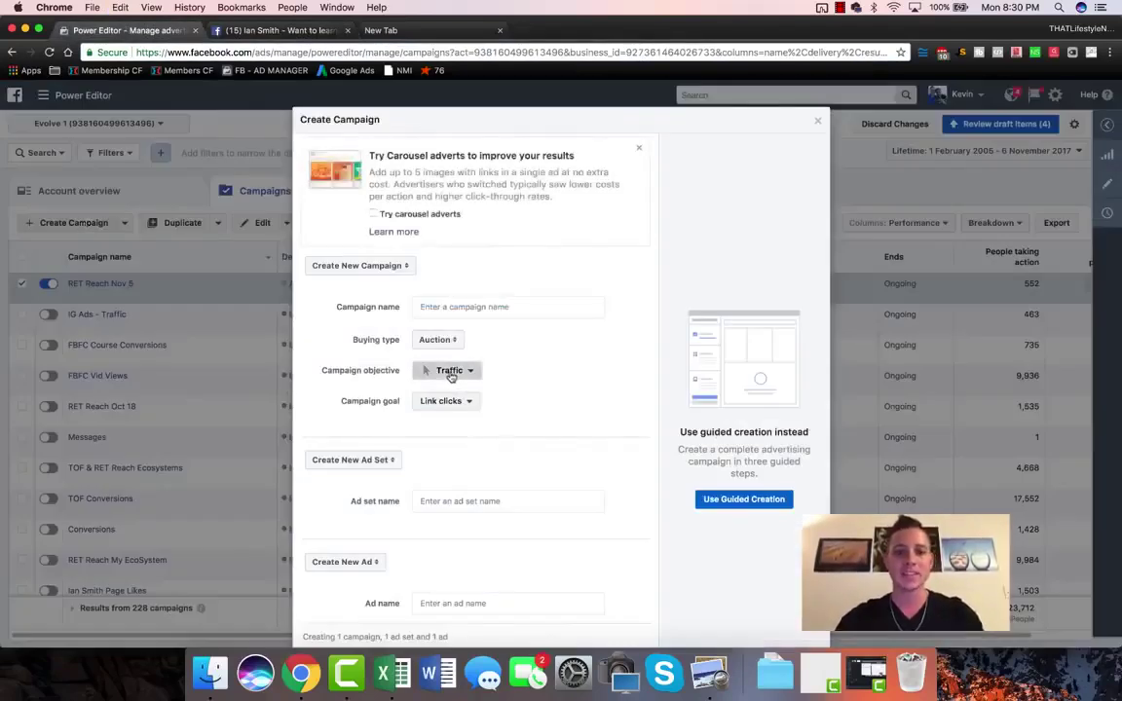
{"action": "left_click", "coordinate": [451, 374]}
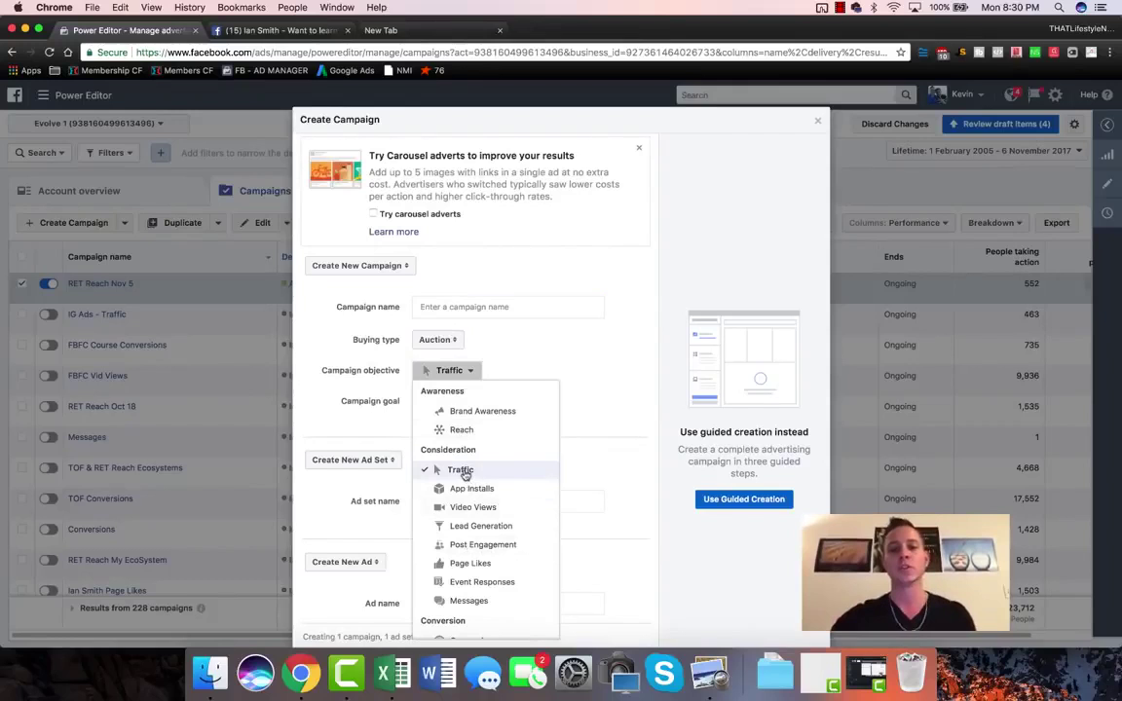
{"action": "scroll", "coordinate": [465, 477], "scroll_direction": "down", "scroll_amount": 2}
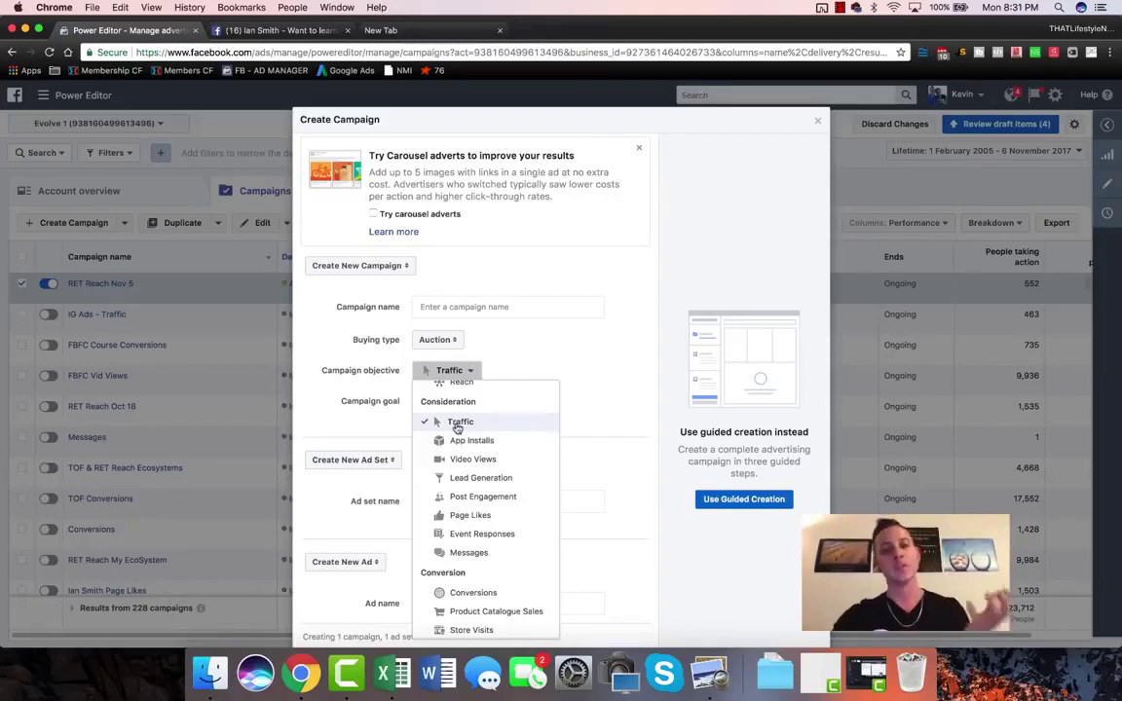
{"action": "left_click", "coordinate": [456, 427]}
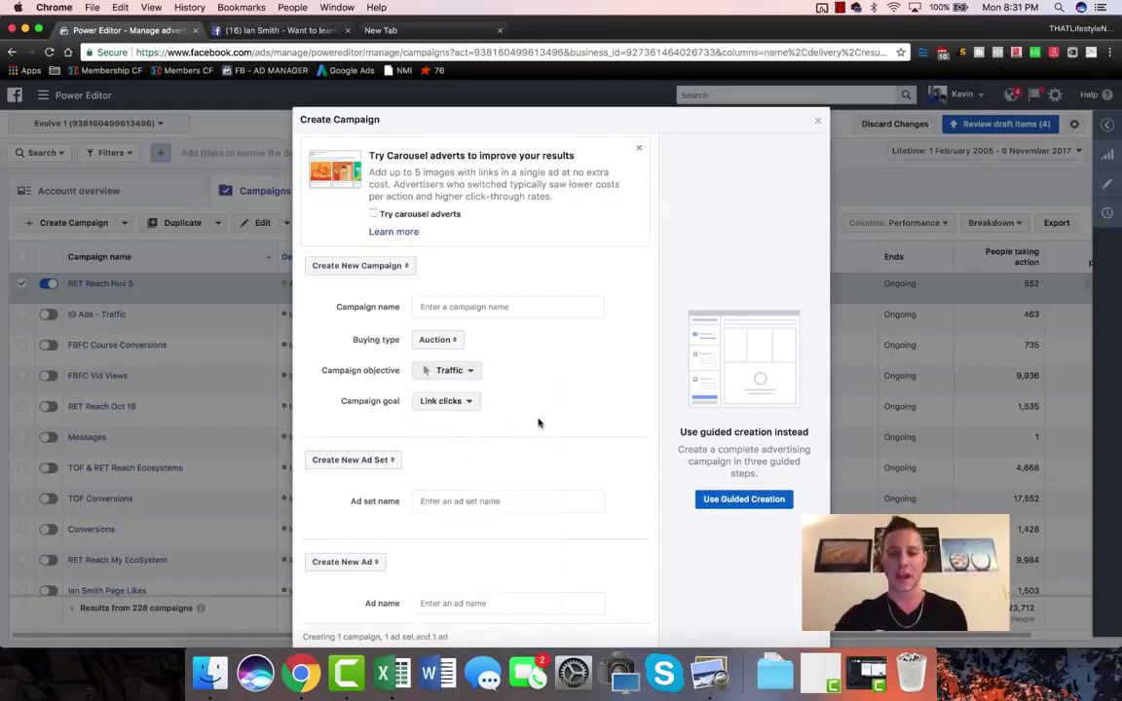
Name the new campaign "traffic social proof 1"
{"action": "scroll", "coordinate": [537, 422], "scroll_direction": "down", "scroll_amount": 2}
{"action": "left_click", "coordinate": [461, 242]}
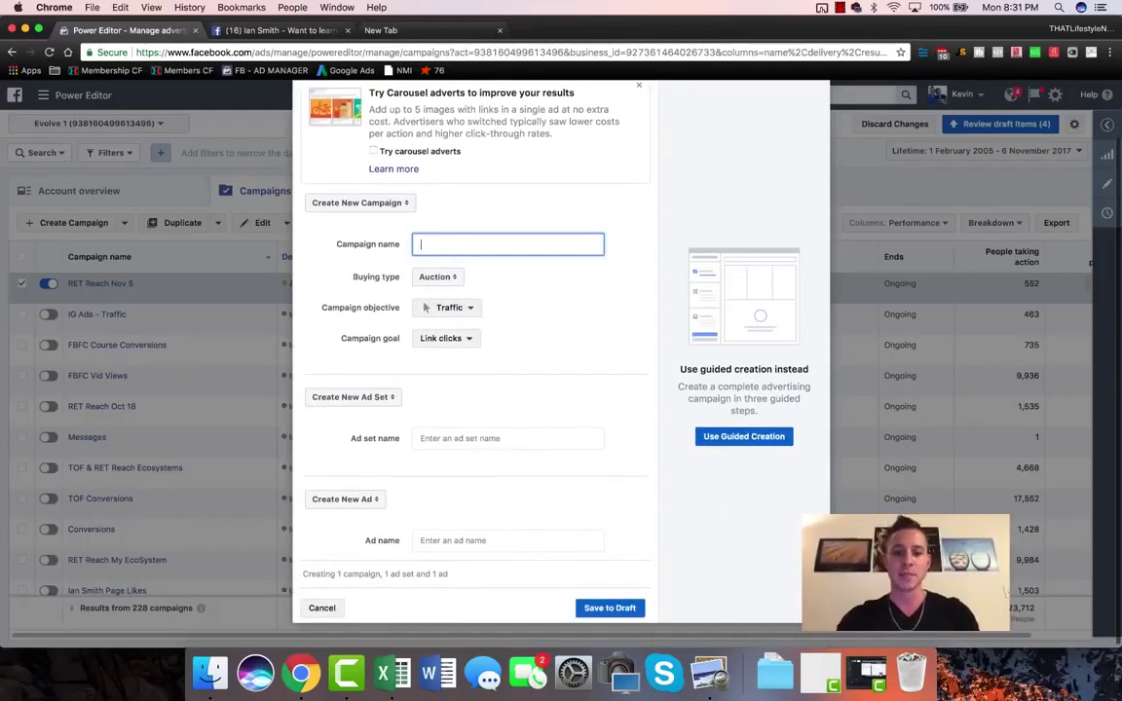
{"action": "type", "text": "traffi"}
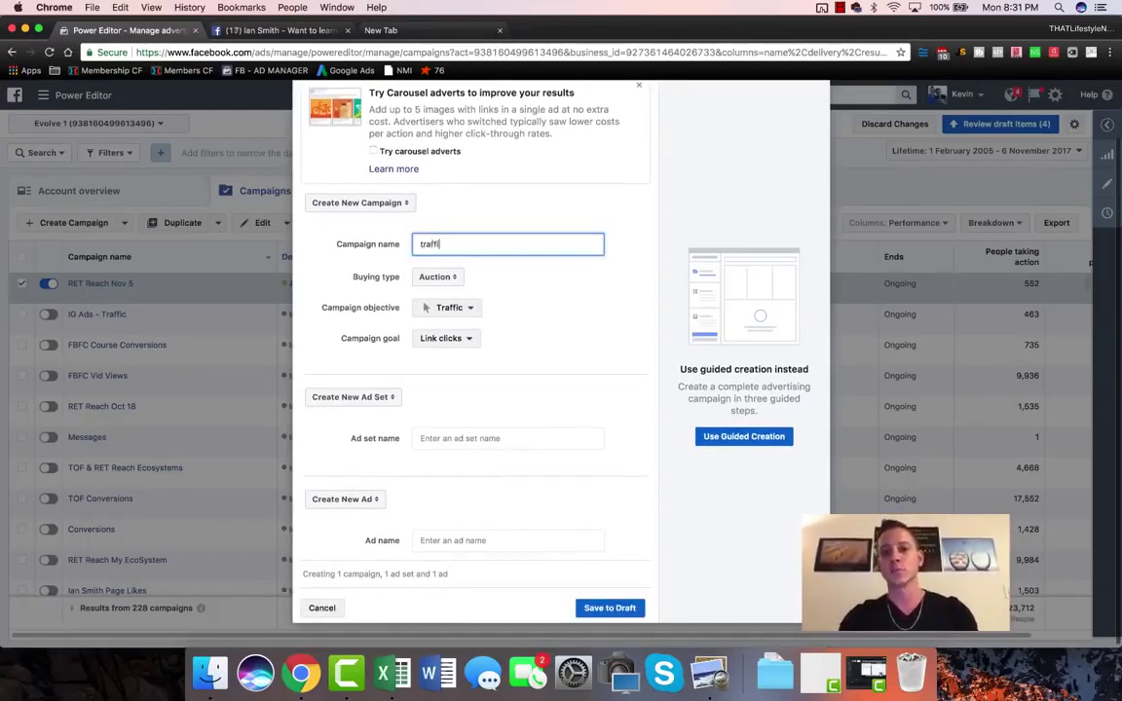
{"action": "type", "text": "c social proof 1"}
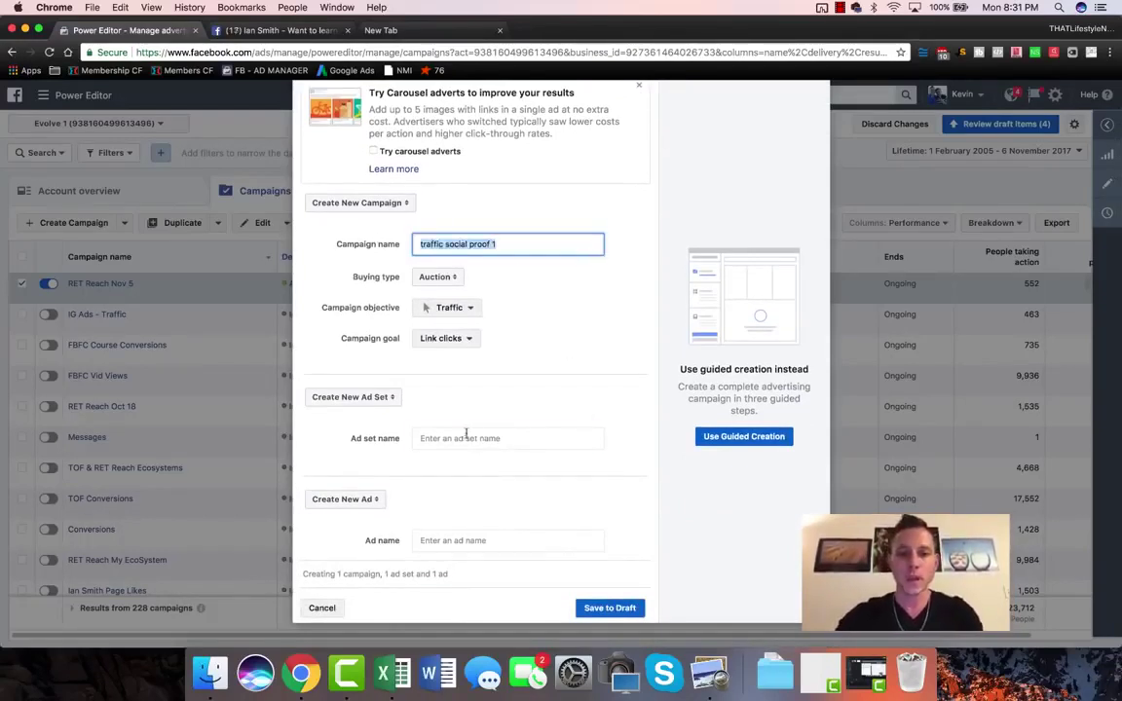
Name both the new ad set and the new ad "traffic social proof 1" and save the campaign to draft
{"action": "left_click", "coordinate": [465, 438]}
{"action": "type", "text": "traffic social proof 1"}
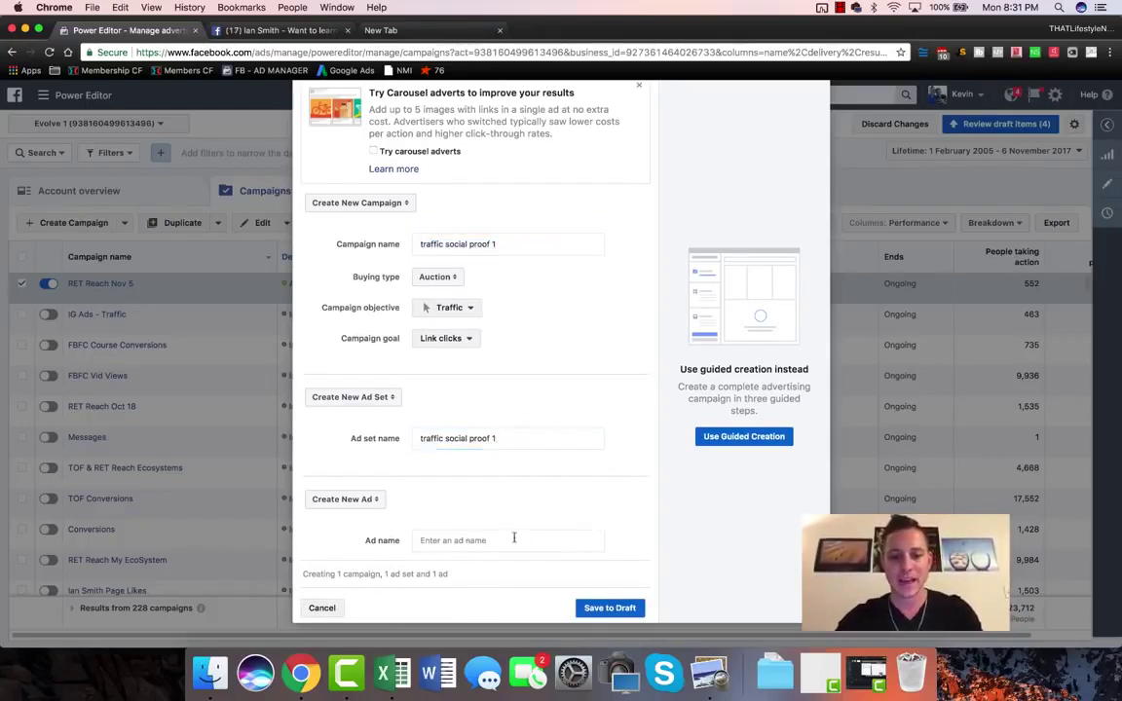
{"action": "left_click", "coordinate": [497, 541]}
{"action": "type", "text": "traffic social proof 1"}
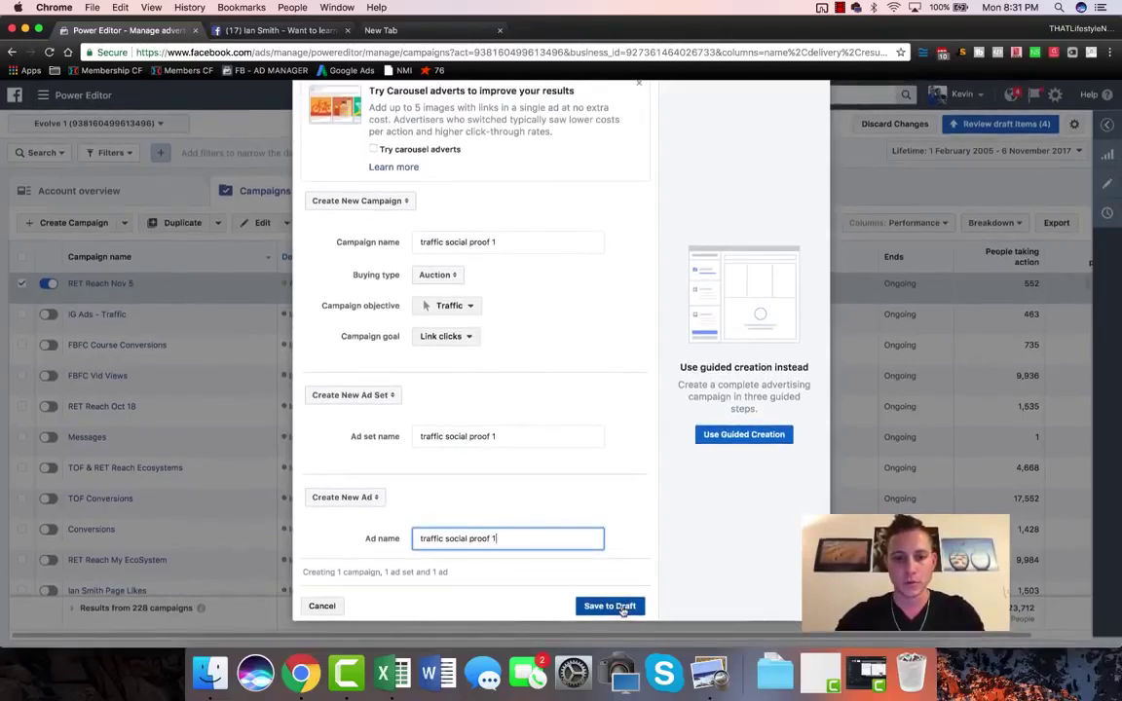
{"action": "left_click", "coordinate": [620, 607]}
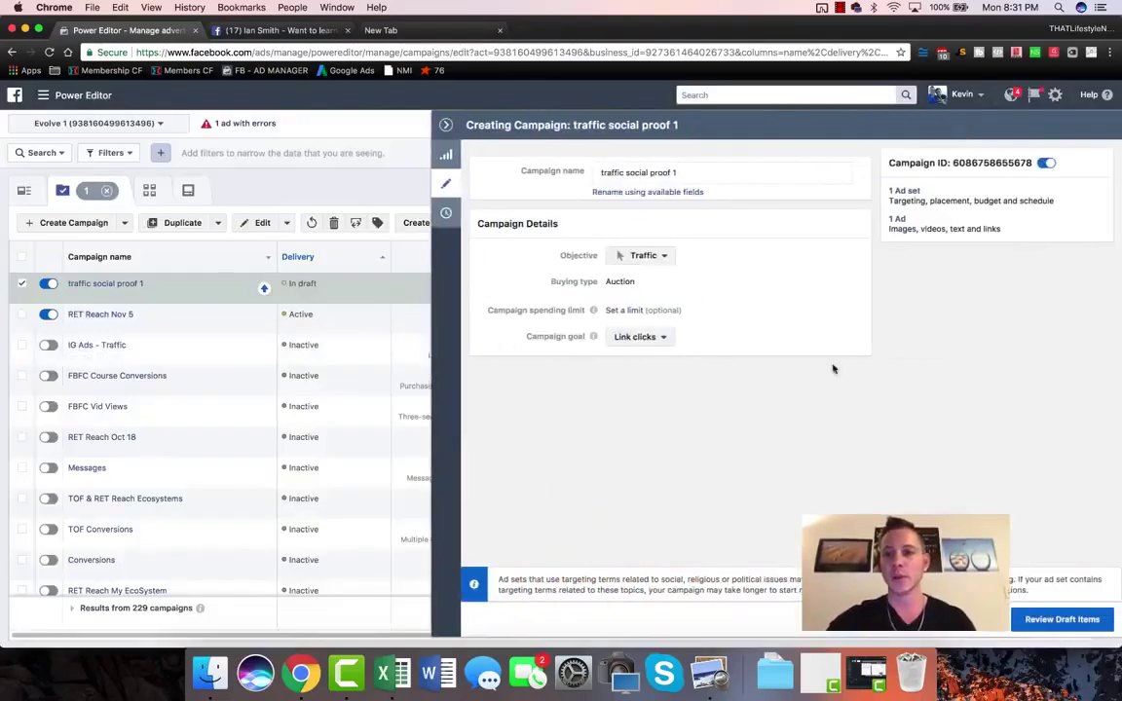
Open the new ad set and target the custom audience "Lookalike (CA, GB, US, 1%) - All Leads / Visited Video Series Page 180 Days"
{"action": "mouse_move", "coordinate": [593, 336]}
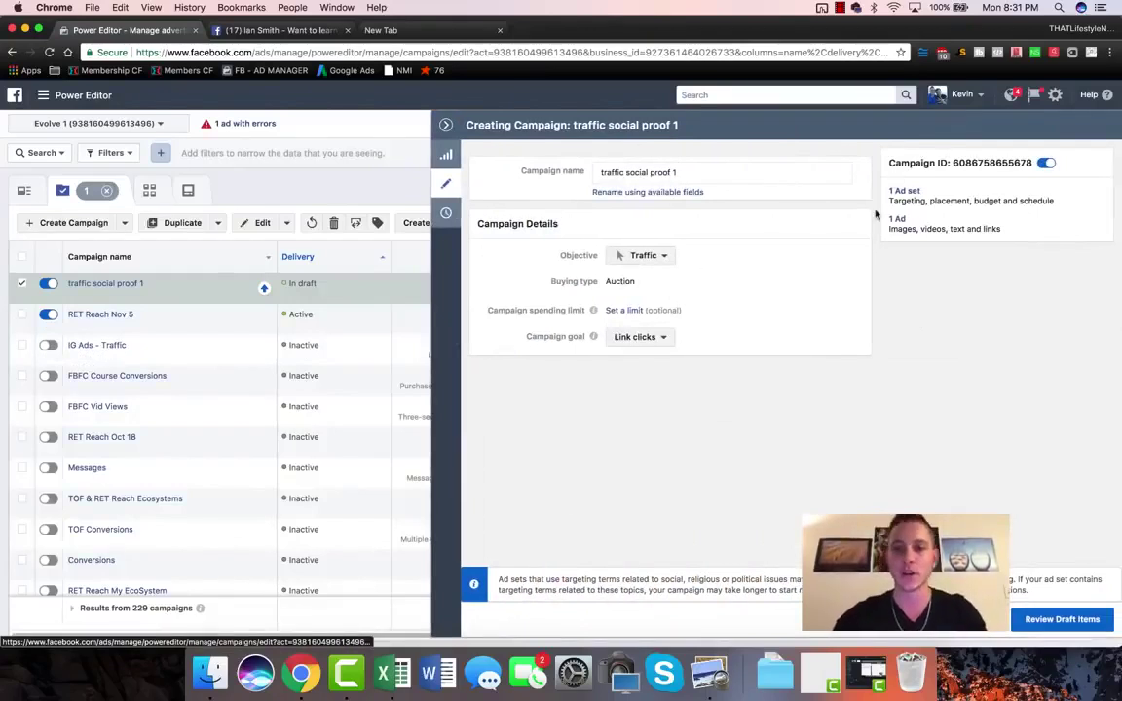
{"action": "left_click", "coordinate": [904, 191]}
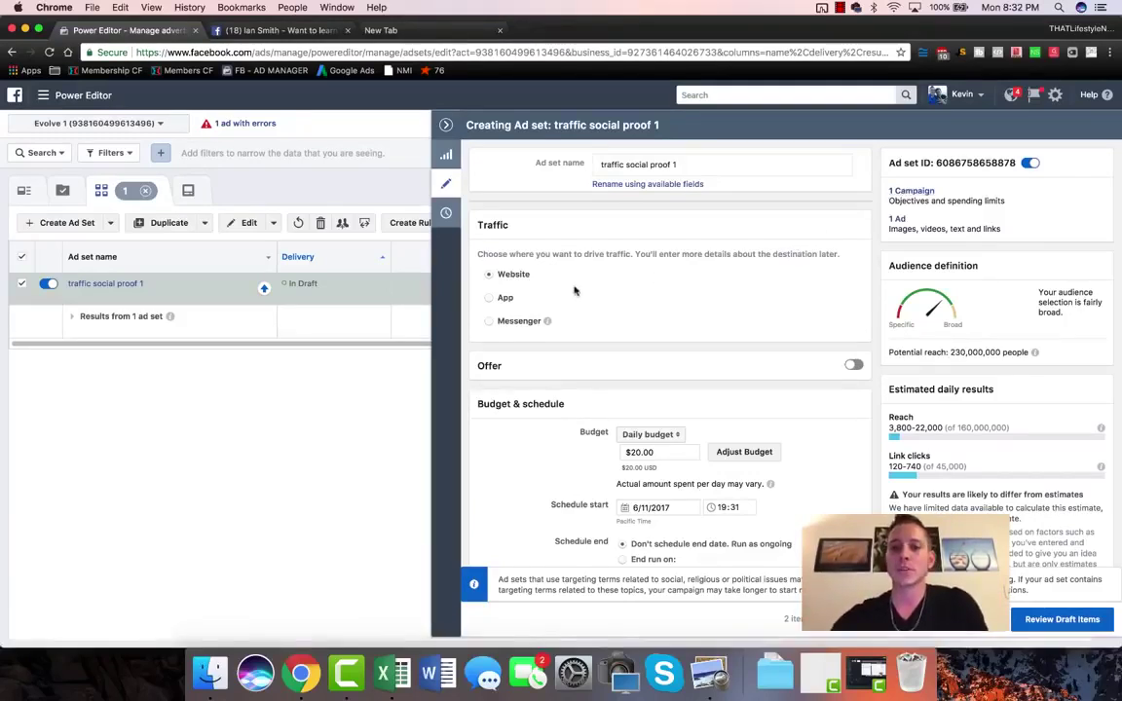
{"action": "scroll", "coordinate": [574, 290], "scroll_direction": "down", "scroll_amount": 1}
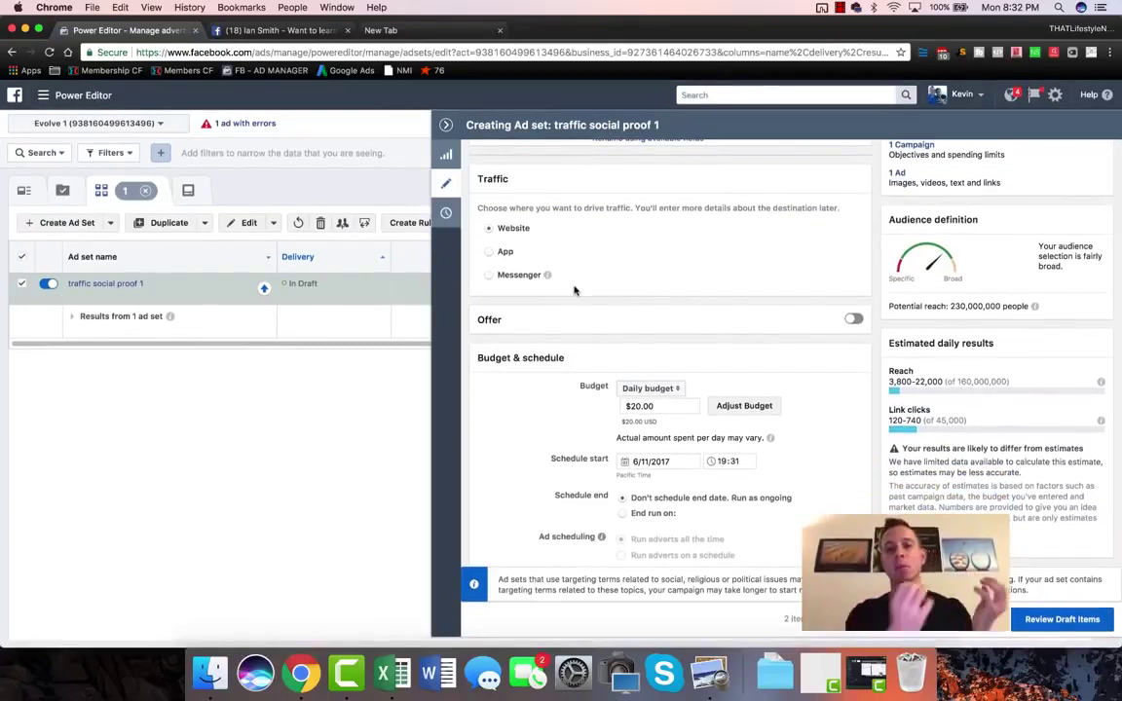
{"action": "scroll", "coordinate": [575, 290], "scroll_direction": "down", "scroll_amount": 5}
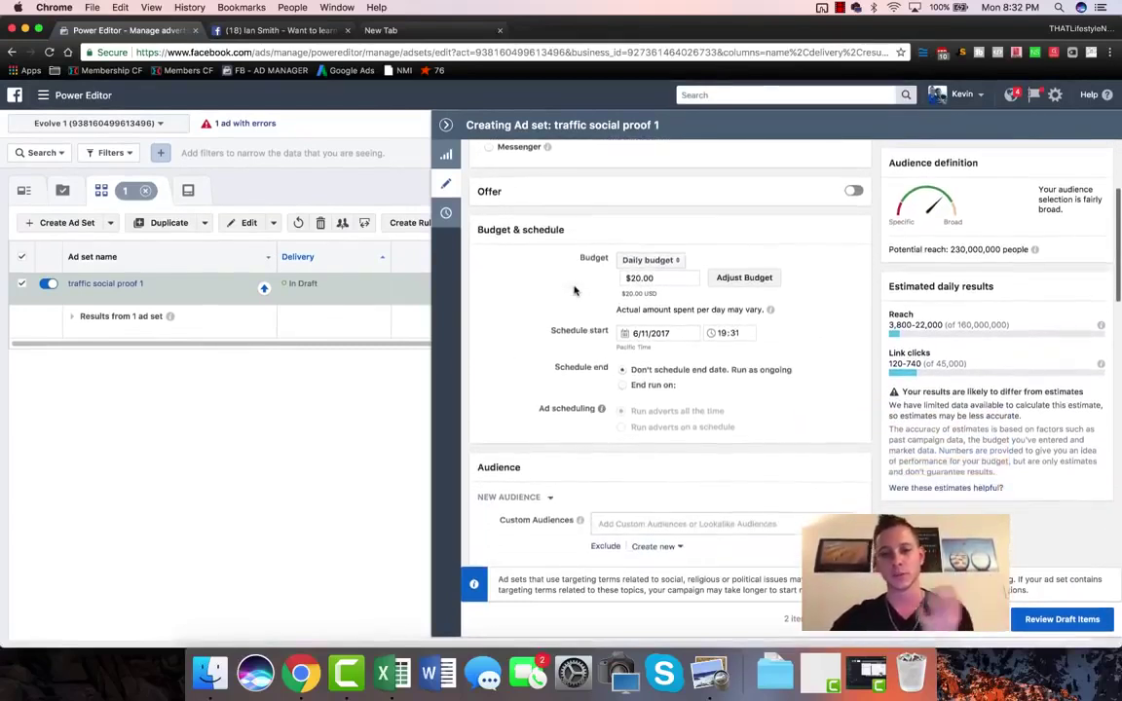
{"action": "left_click", "coordinate": [639, 398]}
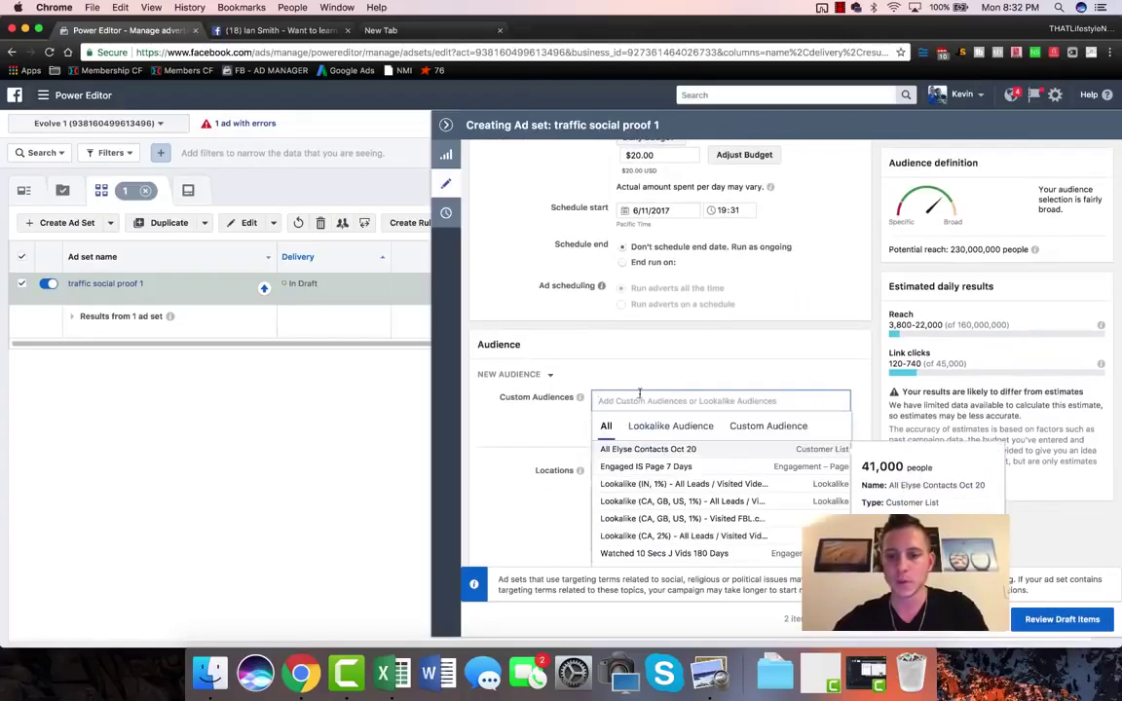
{"action": "scroll", "coordinate": [689, 342], "scroll_direction": "down", "scroll_amount": 2}
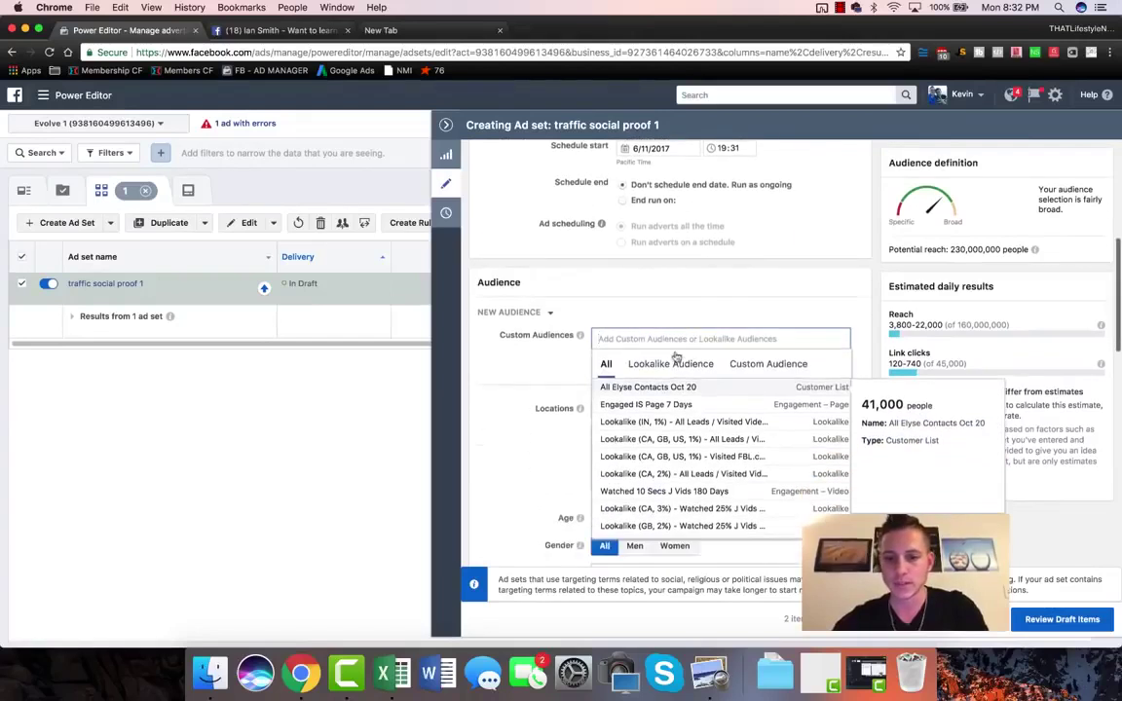
{"action": "left_click", "coordinate": [696, 440]}
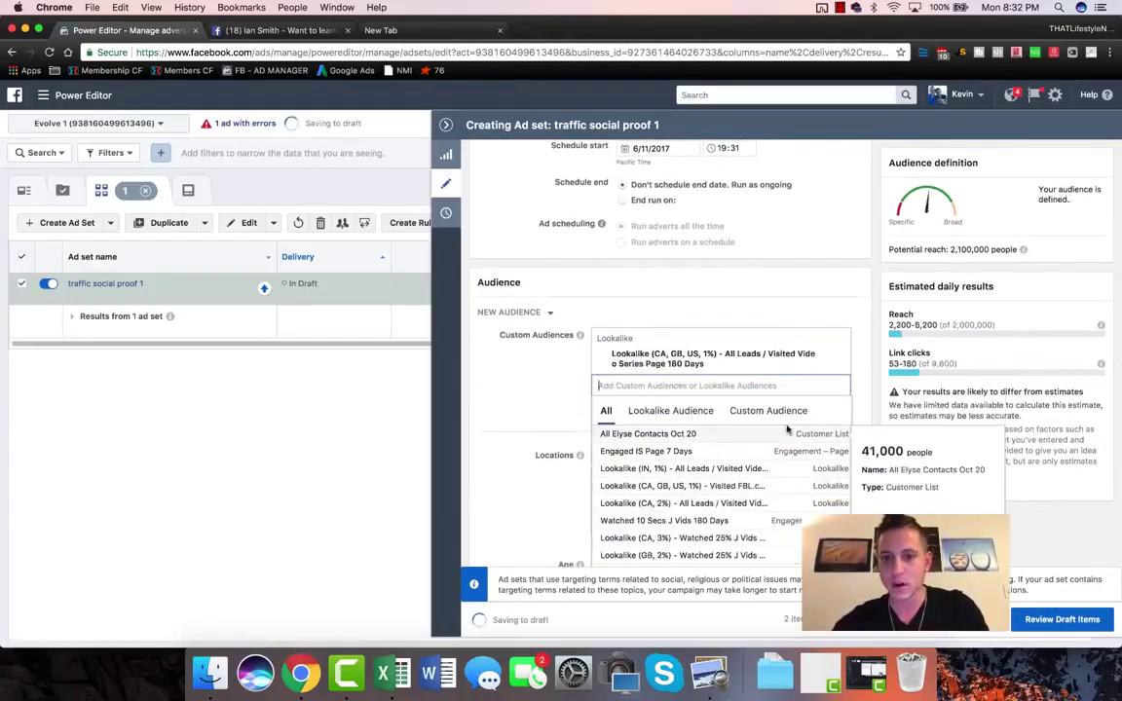
{"action": "left_click", "coordinate": [535, 378]}
Set the ad set's audience language to English (All)
{"action": "scroll", "coordinate": [534, 377], "scroll_direction": "down", "scroll_amount": 5}
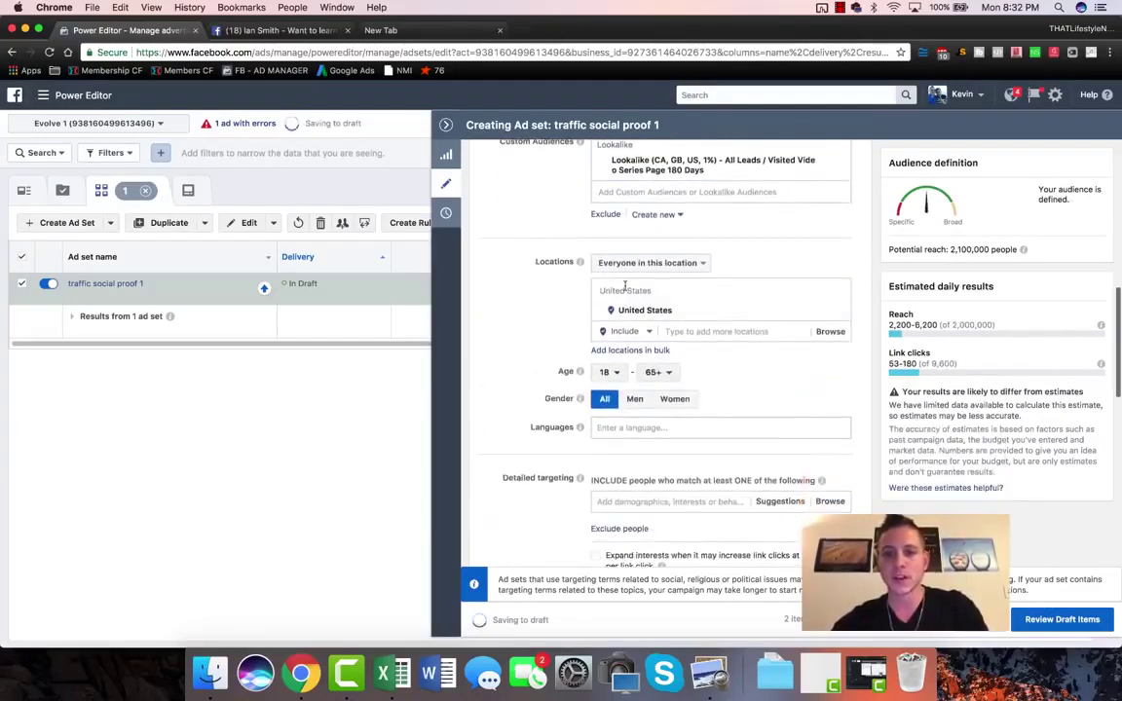
{"action": "scroll", "coordinate": [553, 319], "scroll_direction": "down", "scroll_amount": 2}
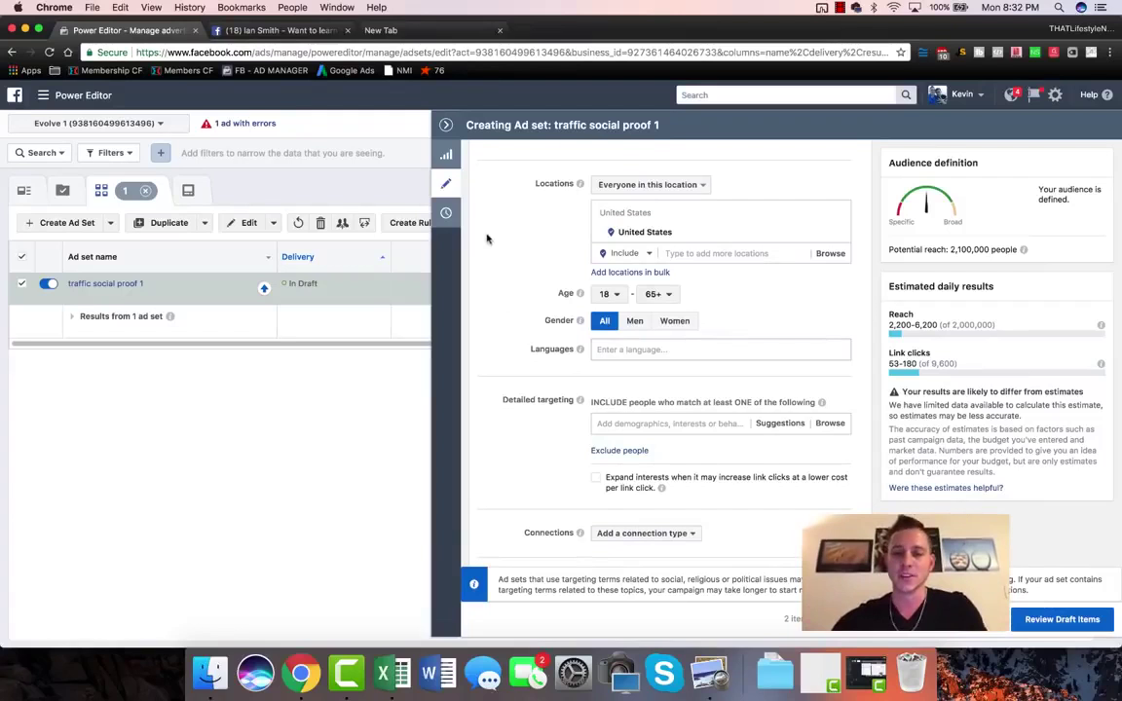
{"action": "scroll", "coordinate": [494, 241], "scroll_direction": "down", "scroll_amount": 1}
{"action": "scroll", "coordinate": [545, 351], "scroll_direction": "down", "scroll_amount": 3}
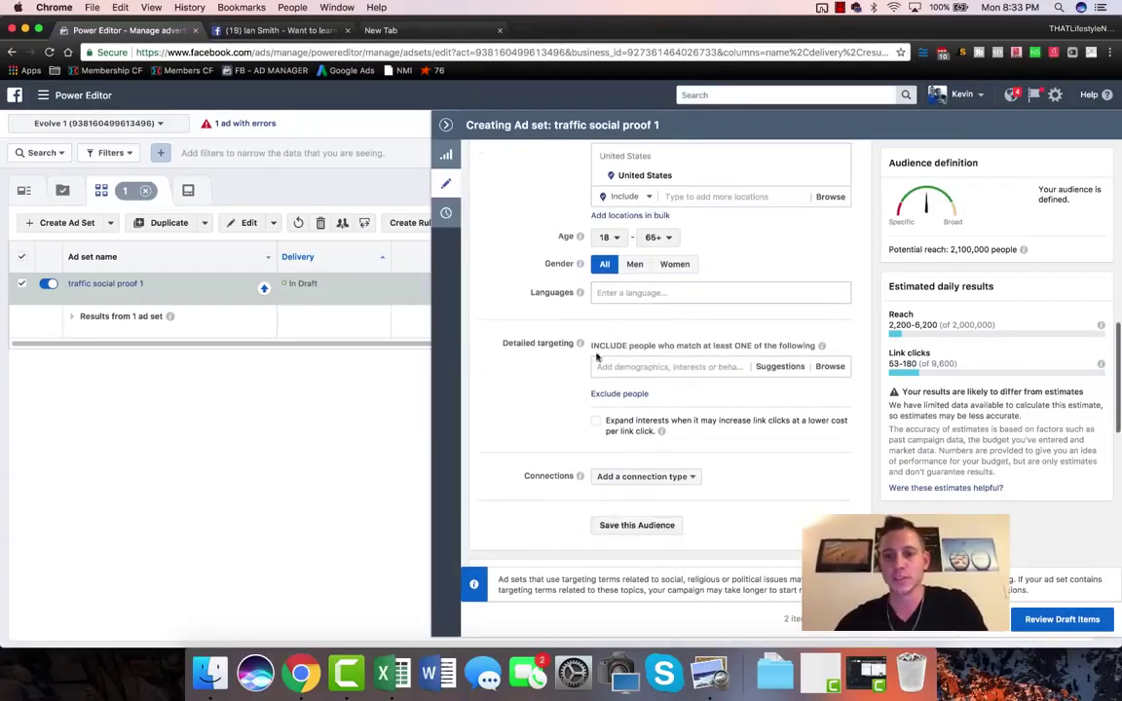
{"action": "left_click", "coordinate": [635, 292]}
{"action": "type", "text": "english"}
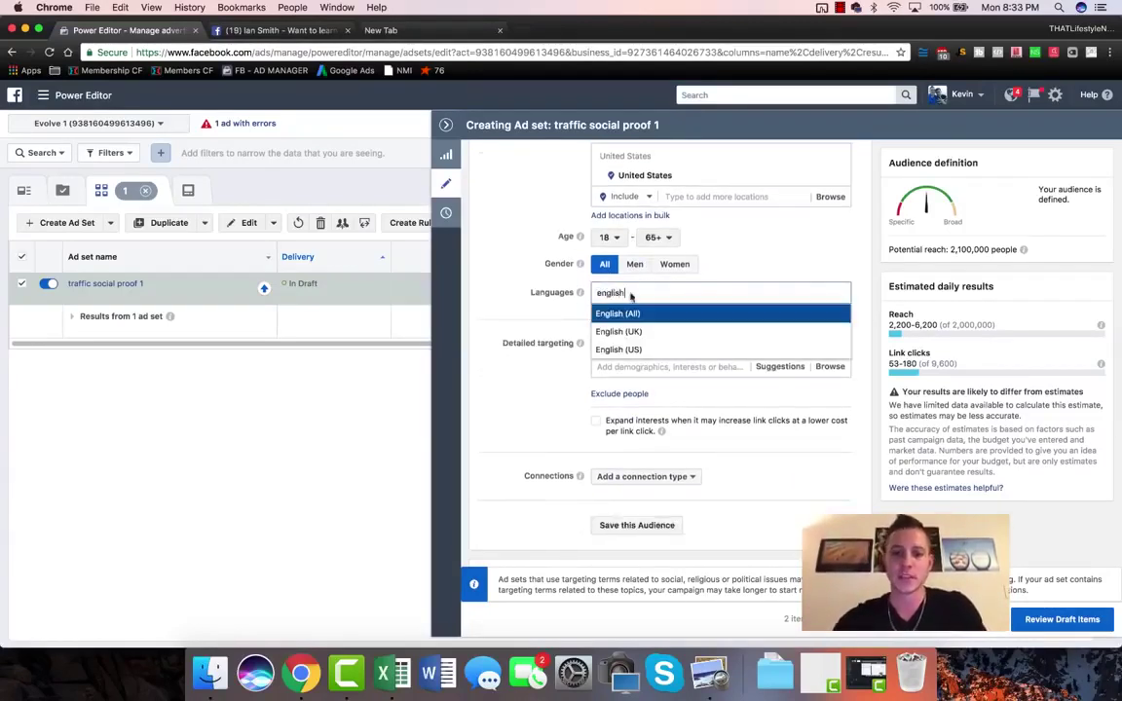
{"action": "key", "text": "Return"}
Search the detailed targeting for "tim ferris" and add the Timothy Ferris interest to the audience
{"action": "left_click", "coordinate": [635, 385]}
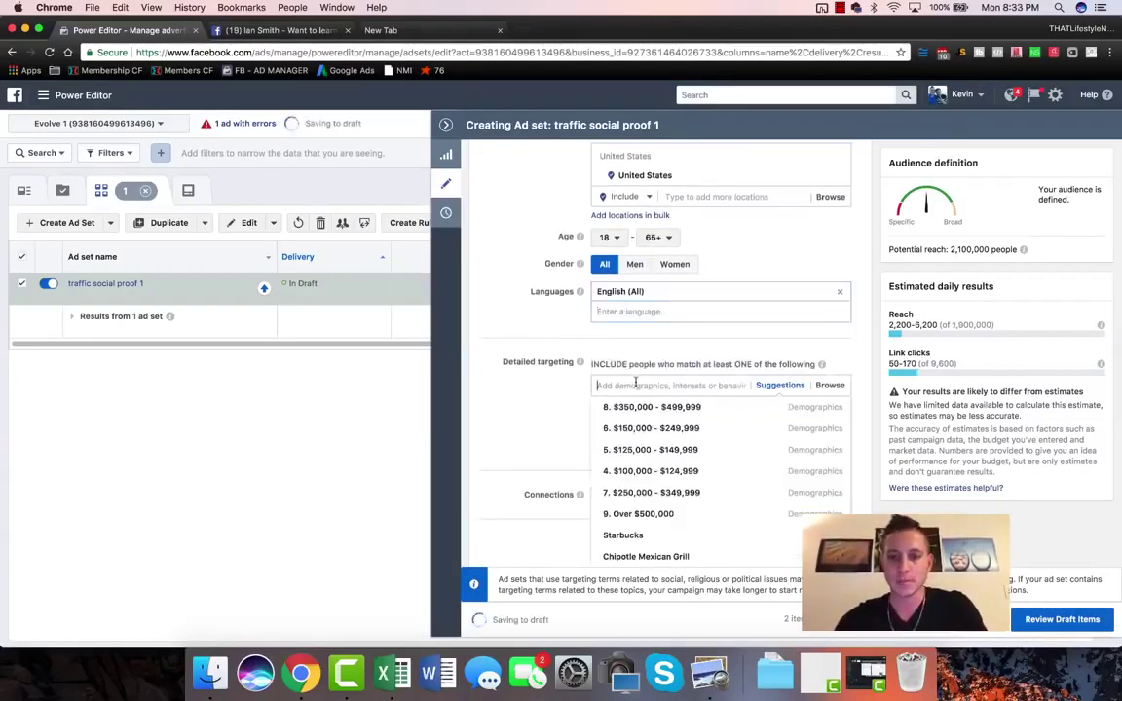
{"action": "left_click", "coordinate": [535, 392]}
{"action": "scroll", "coordinate": [536, 393], "scroll_direction": "down", "scroll_amount": 1}
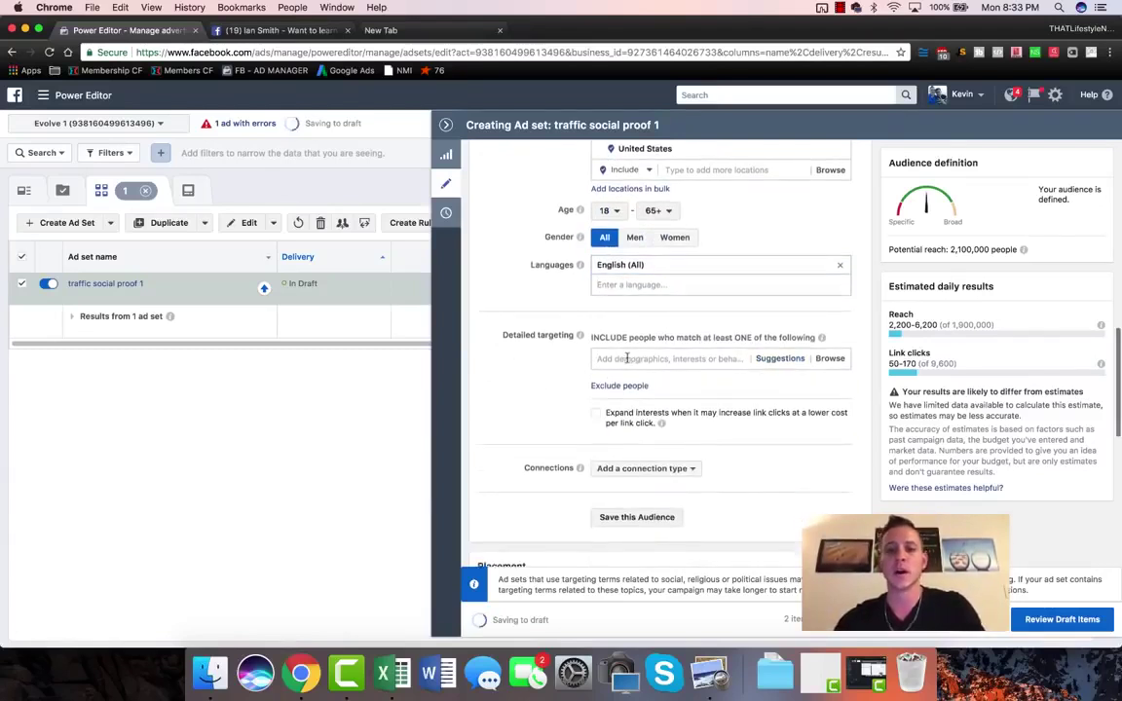
{"action": "left_click", "coordinate": [627, 358]}
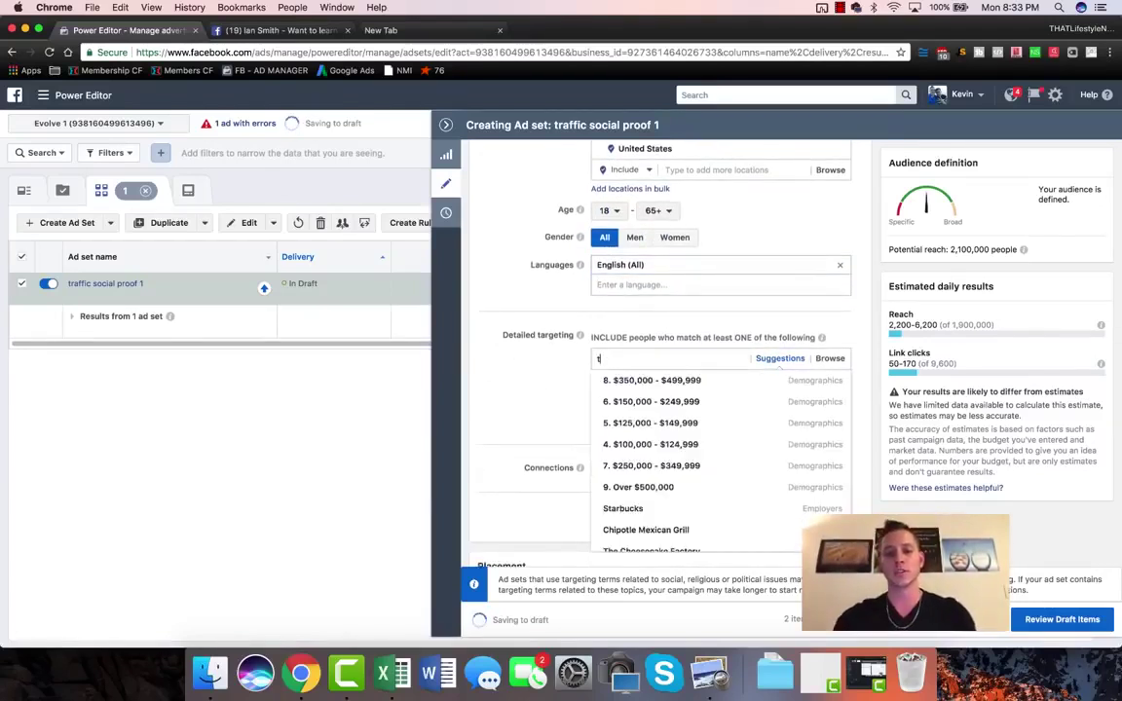
{"action": "type", "text": "m fe"}
{"action": "key", "text": "BackSpace"}
{"action": "key", "text": "BackSpace"}
{"action": "key", "text": "BackSpace"}
{"action": "key", "text": "BackSpace"}
{"action": "type", "text": "tim"}
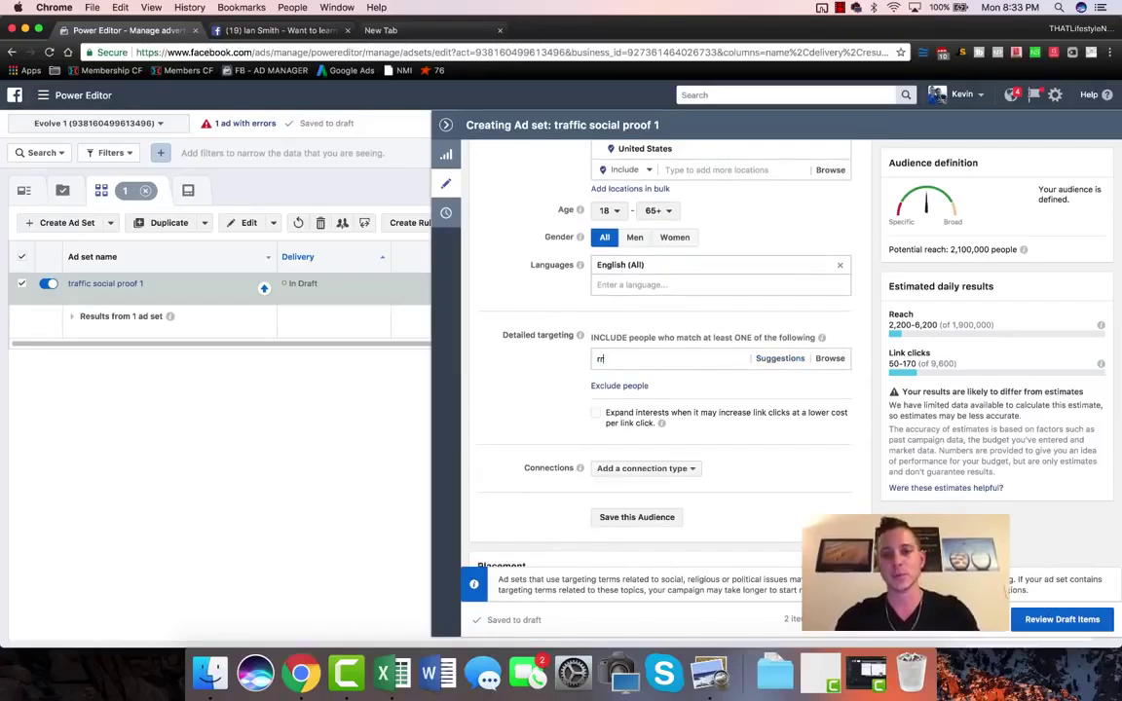
{"action": "type", "text": " ferris"}
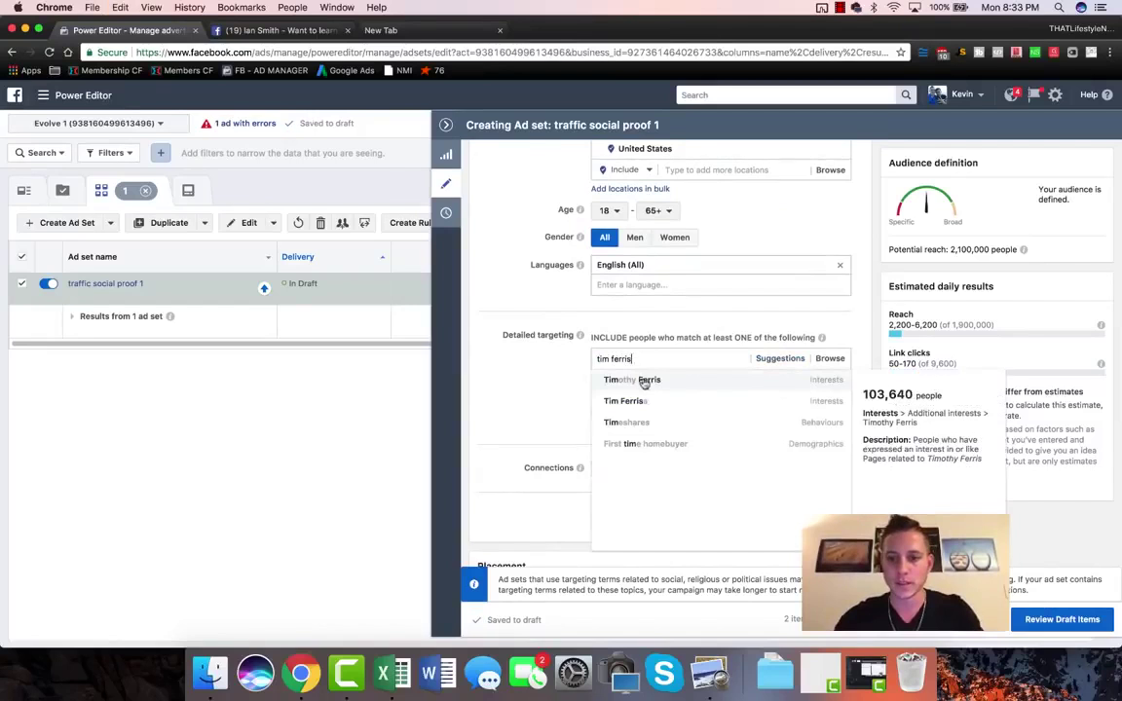
{"action": "left_click", "coordinate": [645, 381]}
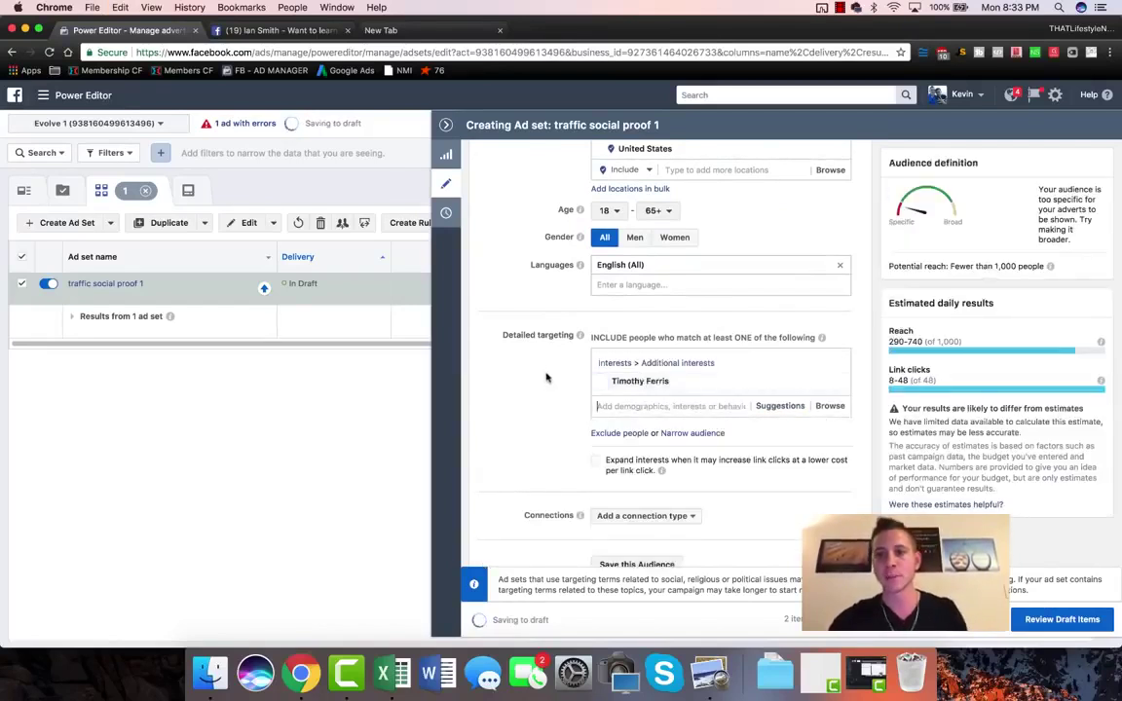
In the ad set's optimisation and delivery settings, change when you are charged to Link Click (CPC)
{"action": "scroll", "coordinate": [692, 343], "scroll_direction": "down", "scroll_amount": 1}
{"action": "scroll", "coordinate": [693, 342], "scroll_direction": "down", "scroll_amount": 5}
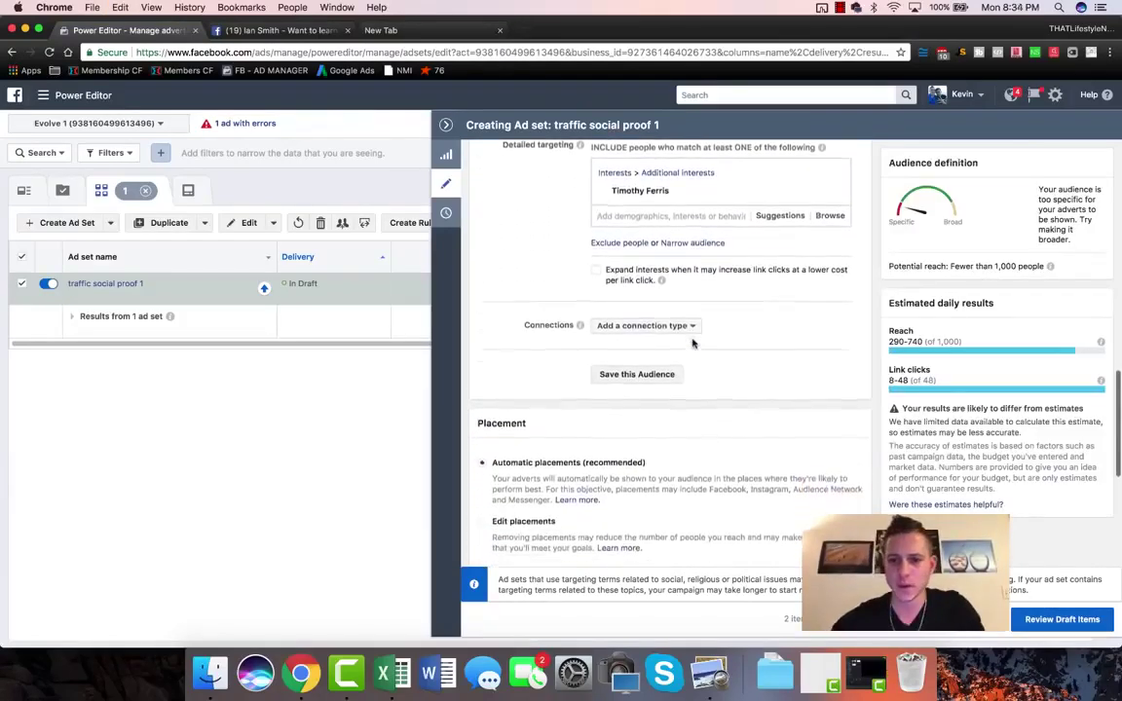
{"action": "scroll", "coordinate": [779, 373], "scroll_direction": "down", "scroll_amount": 4}
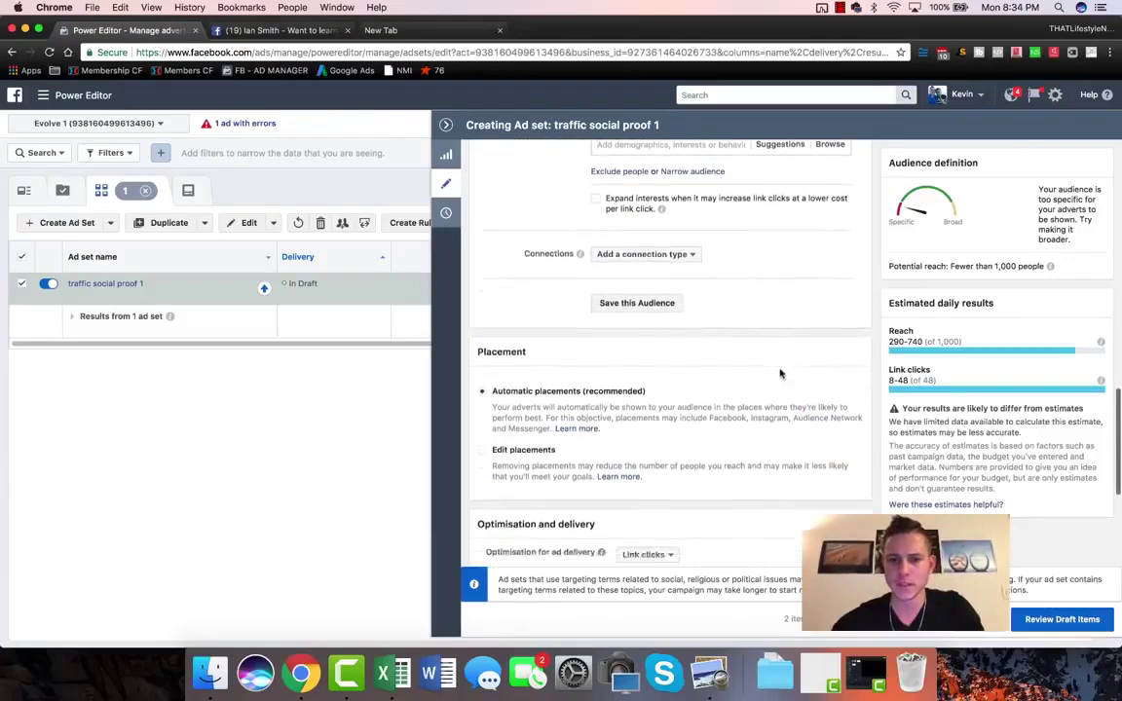
{"action": "scroll", "coordinate": [825, 295], "scroll_direction": "down", "scroll_amount": 4}
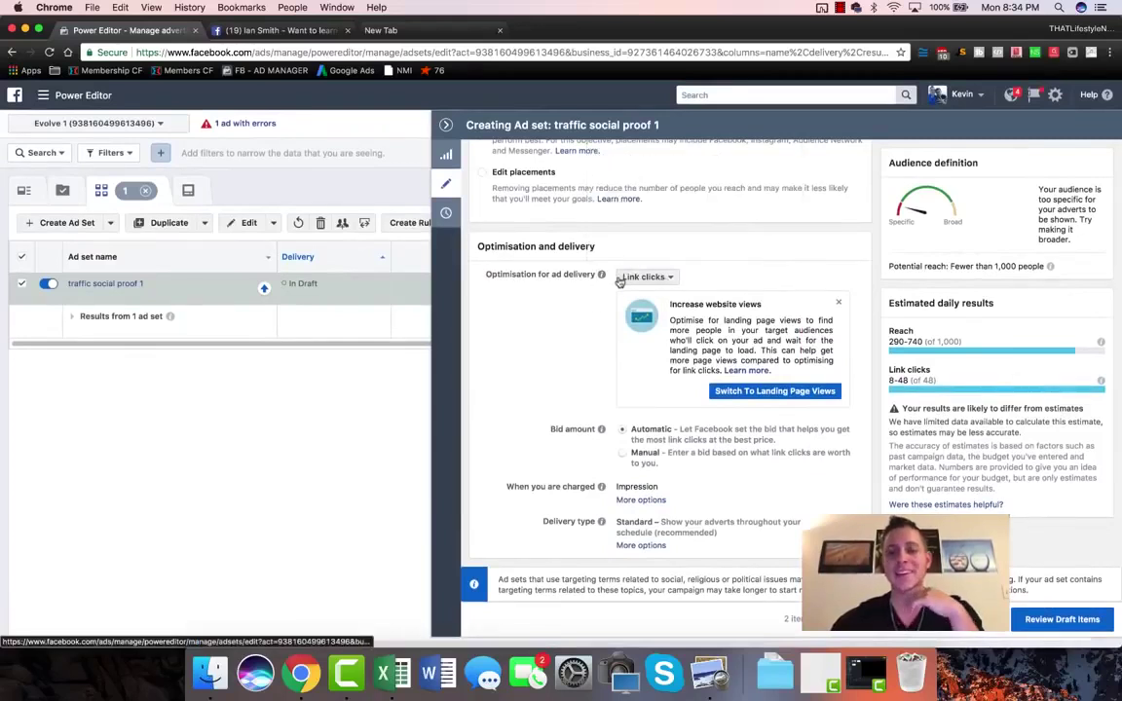
{"action": "mouse_move", "coordinate": [601, 274]}
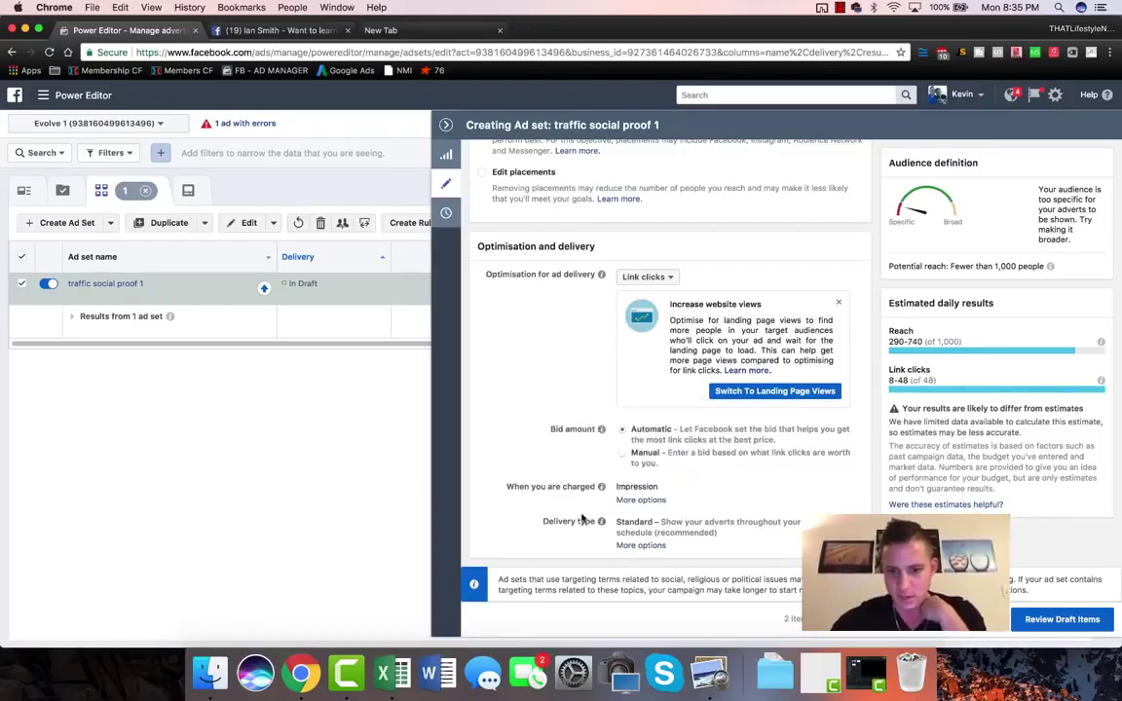
{"action": "left_click", "coordinate": [639, 499]}
{"action": "left_click", "coordinate": [639, 499]}
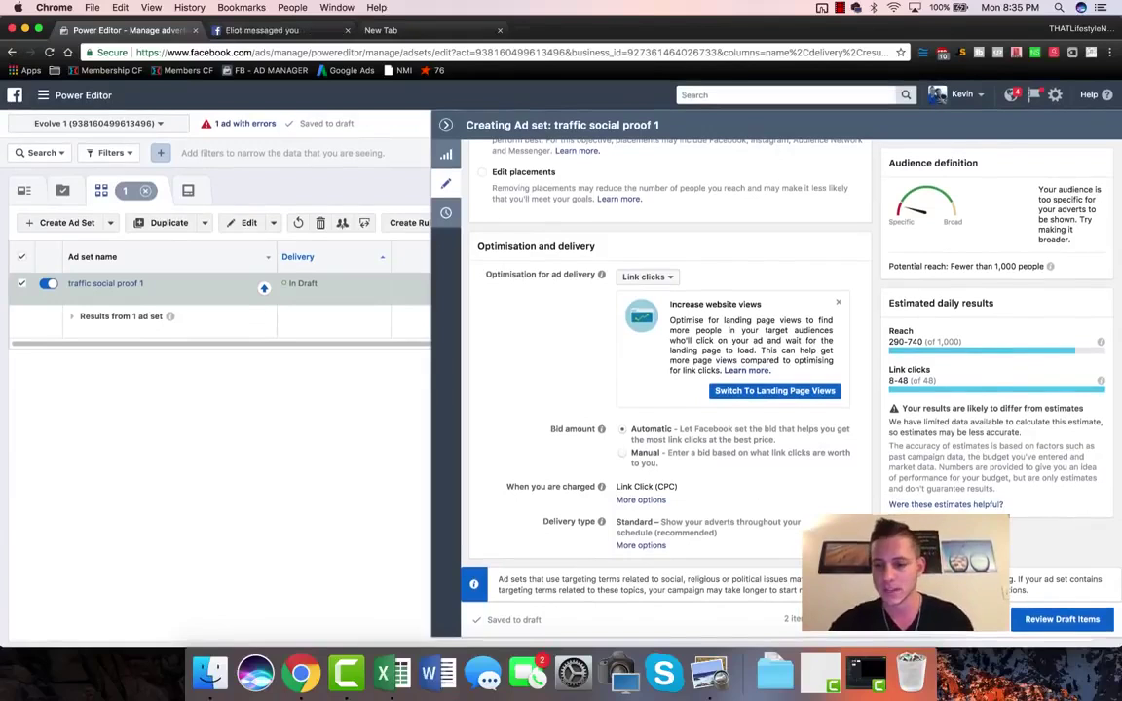
Open the ad in this ad set and set its Facebook Page to the page that published the existing post
{"action": "scroll", "coordinate": [744, 551], "scroll_direction": "up", "scroll_amount": 10}
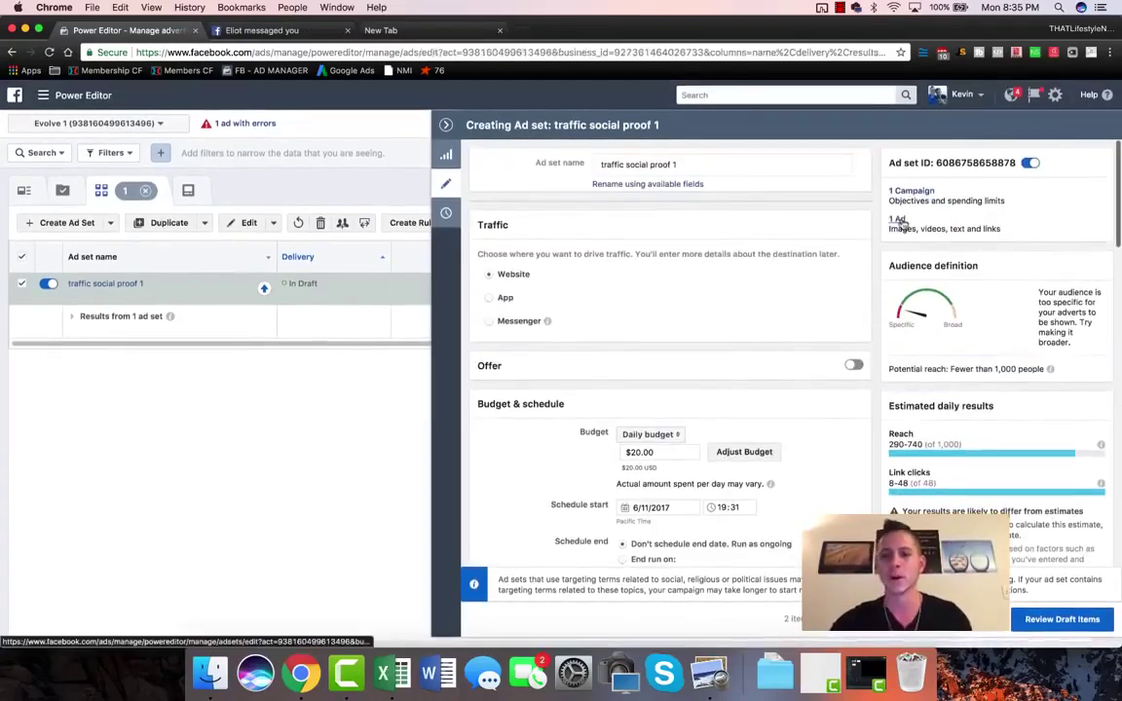
{"action": "left_click", "coordinate": [898, 220]}
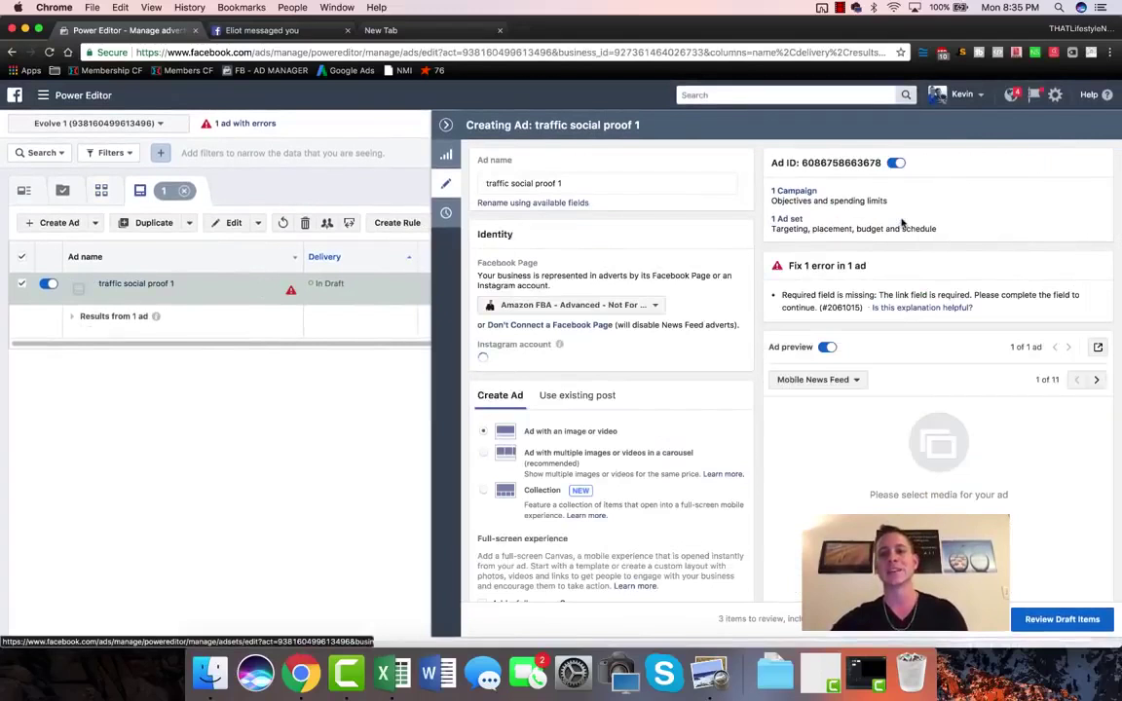
{"action": "left_click", "coordinate": [606, 305]}
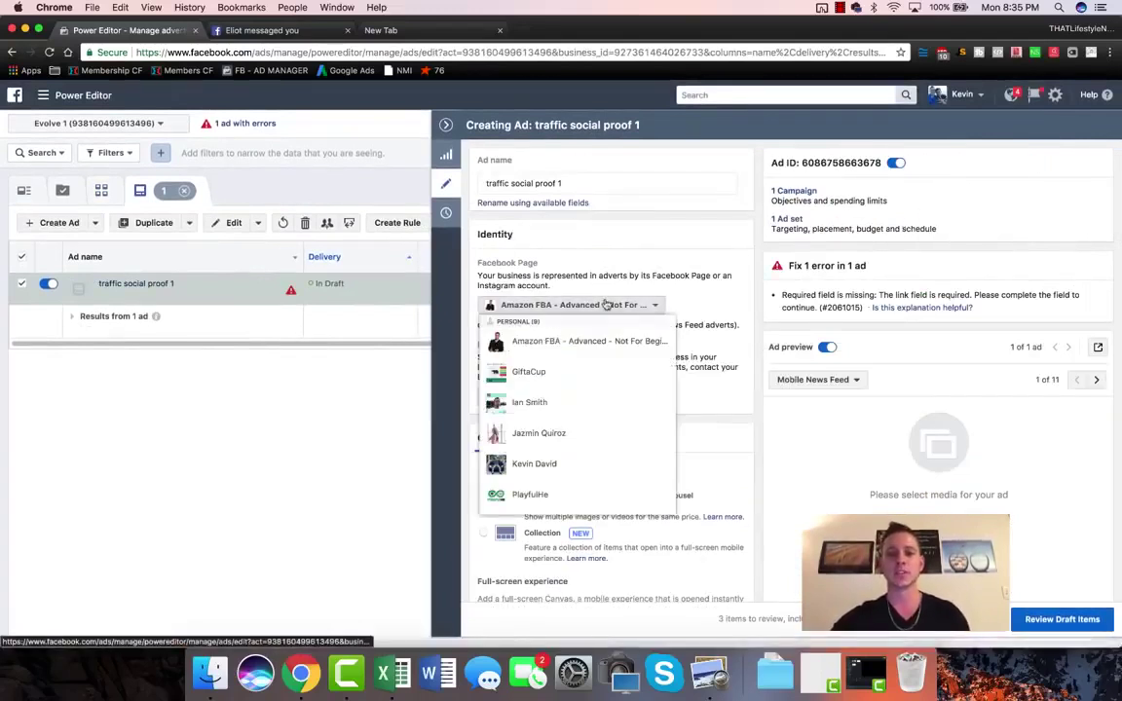
{"action": "left_click", "coordinate": [545, 402]}
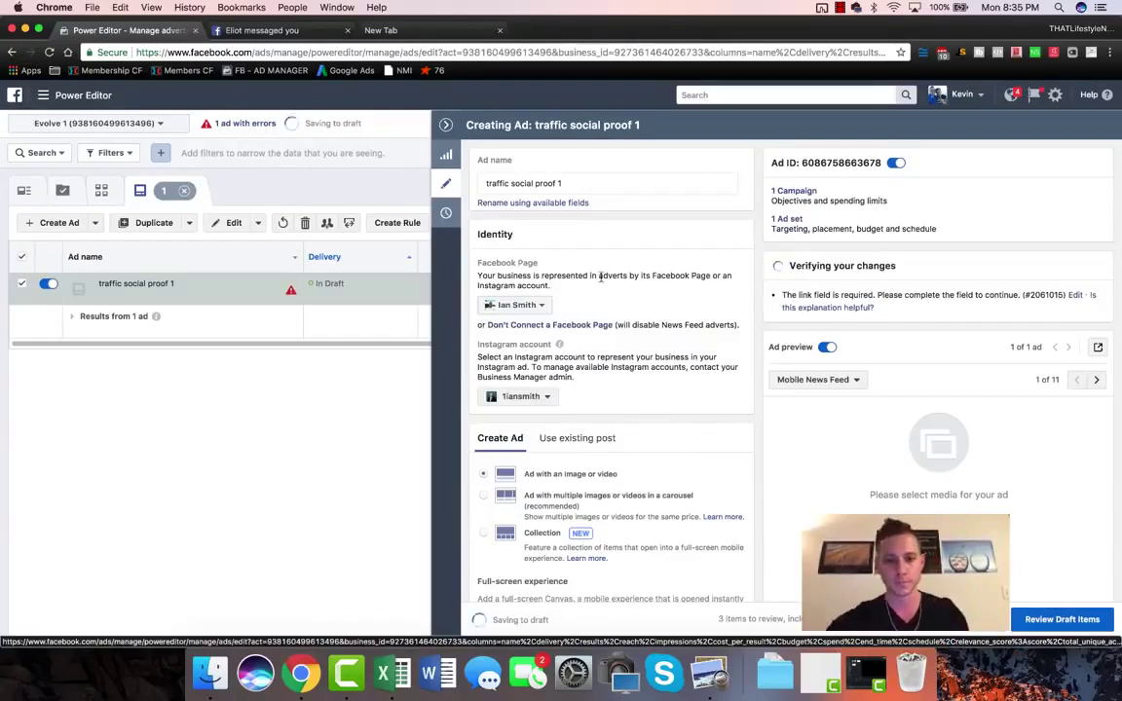
Switch the ad from creating new content to using an existing page post
{"action": "scroll", "coordinate": [614, 380], "scroll_direction": "down", "scroll_amount": 1}
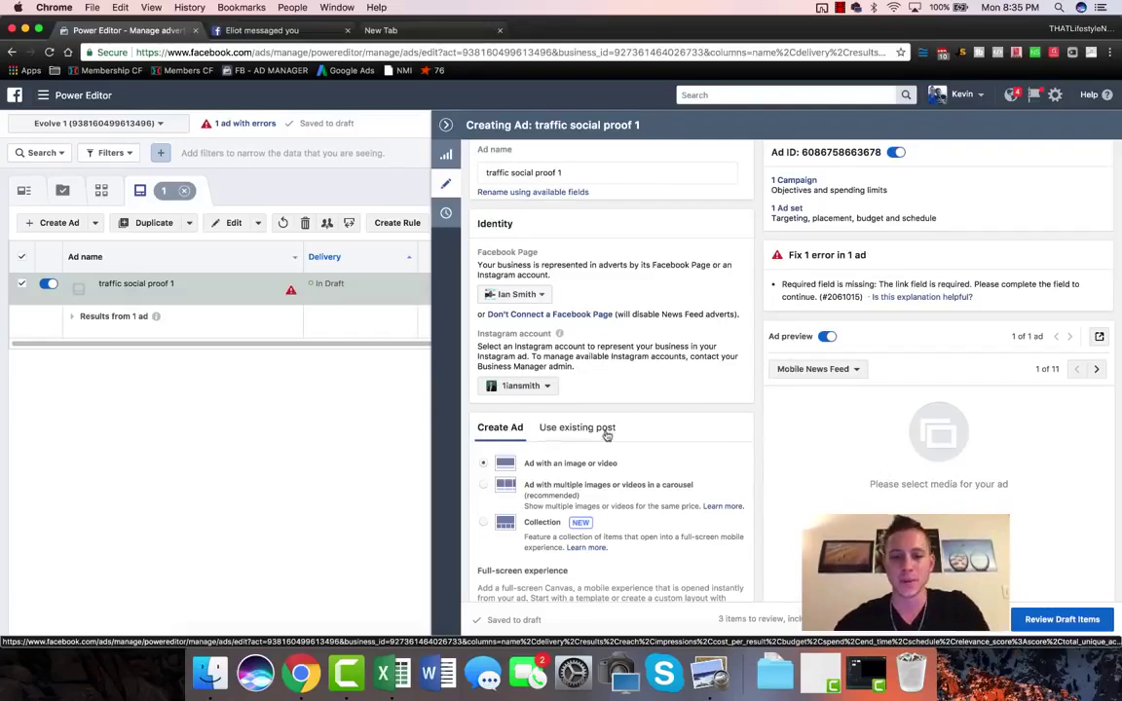
{"action": "left_click", "coordinate": [574, 428]}
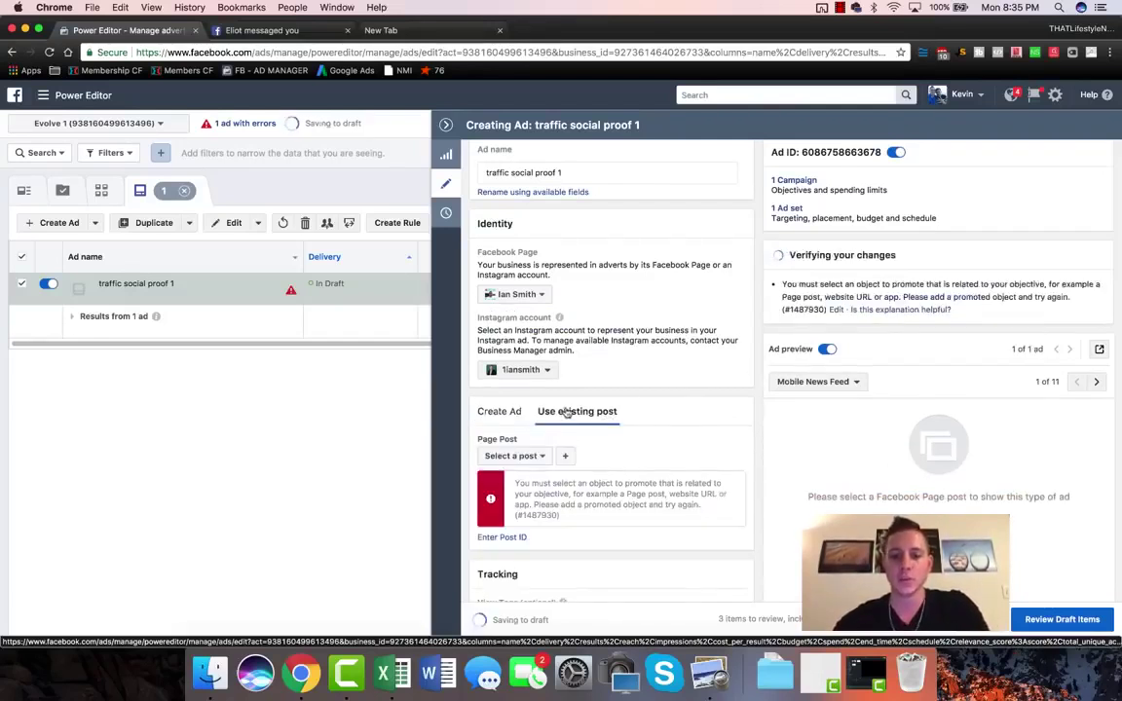
{"action": "scroll", "coordinate": [706, 389], "scroll_direction": "down", "scroll_amount": 1}
{"action": "scroll", "coordinate": [705, 388], "scroll_direction": "down", "scroll_amount": 1}
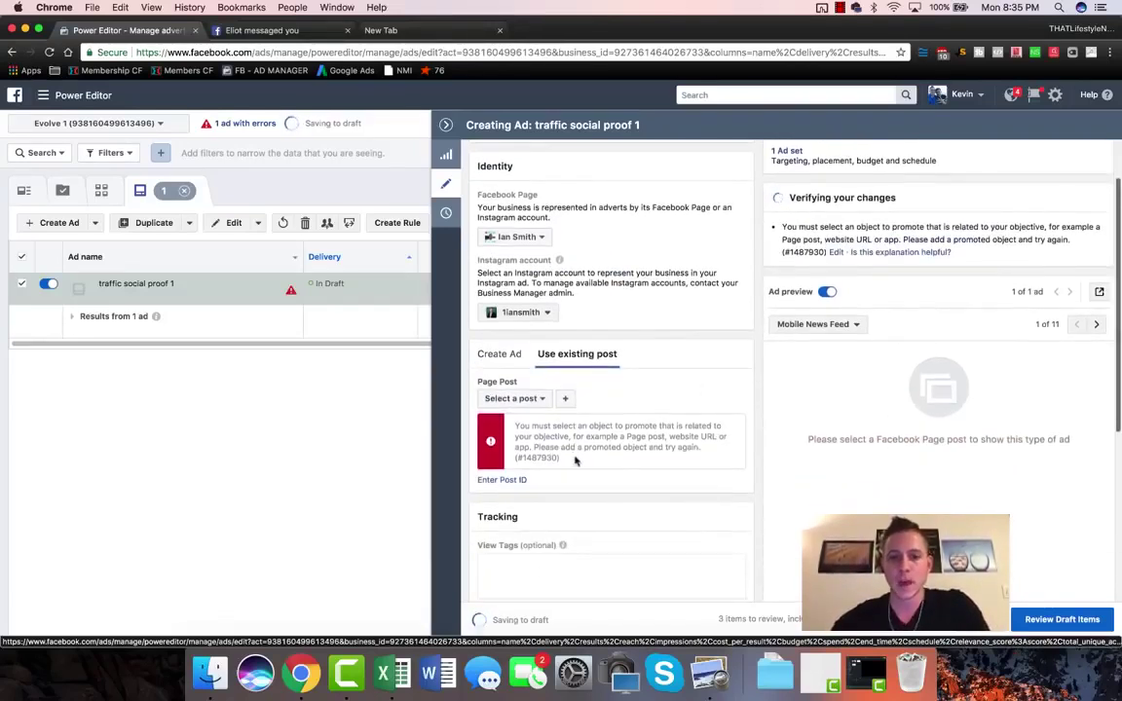
{"action": "left_click", "coordinate": [300, 33]}
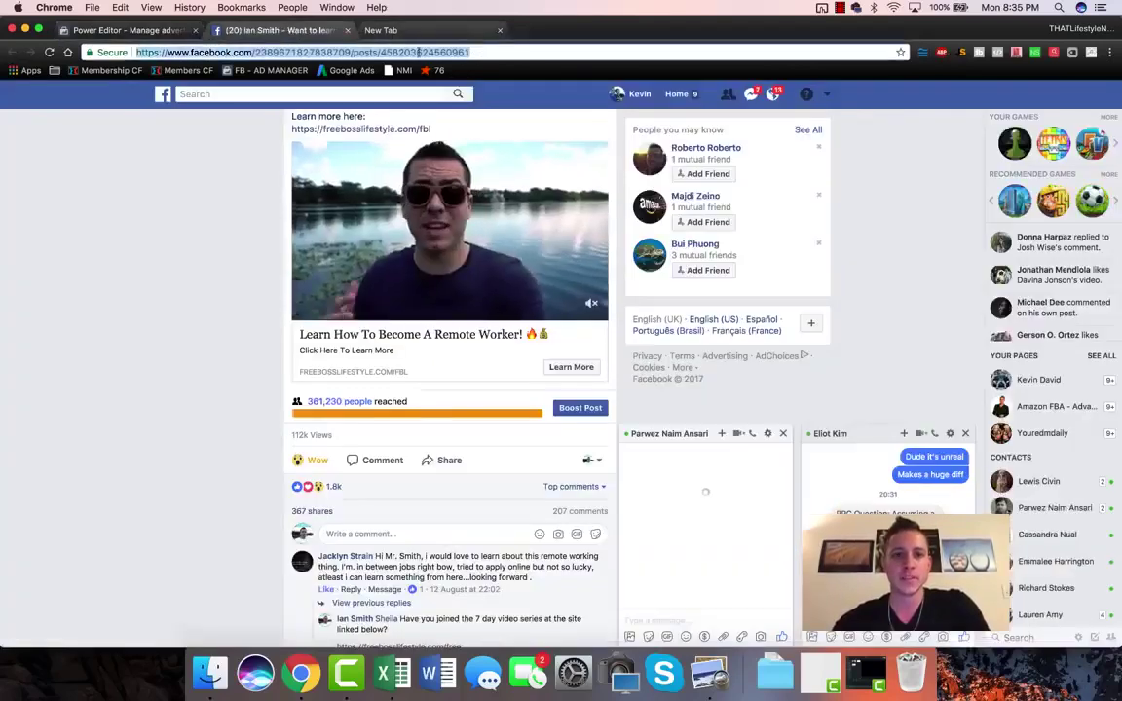
{"action": "double_click", "coordinate": [424, 52]}
{"action": "key", "text": "super+c"}
{"action": "left_click", "coordinate": [164, 34]}
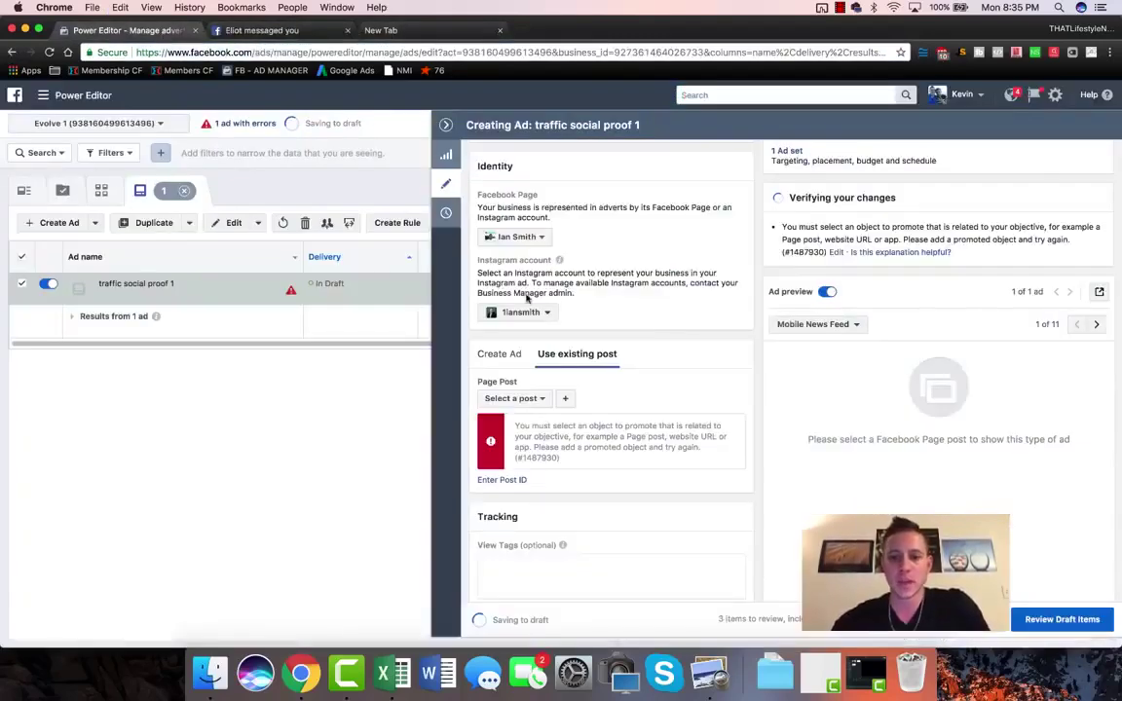
{"action": "left_click", "coordinate": [504, 479]}
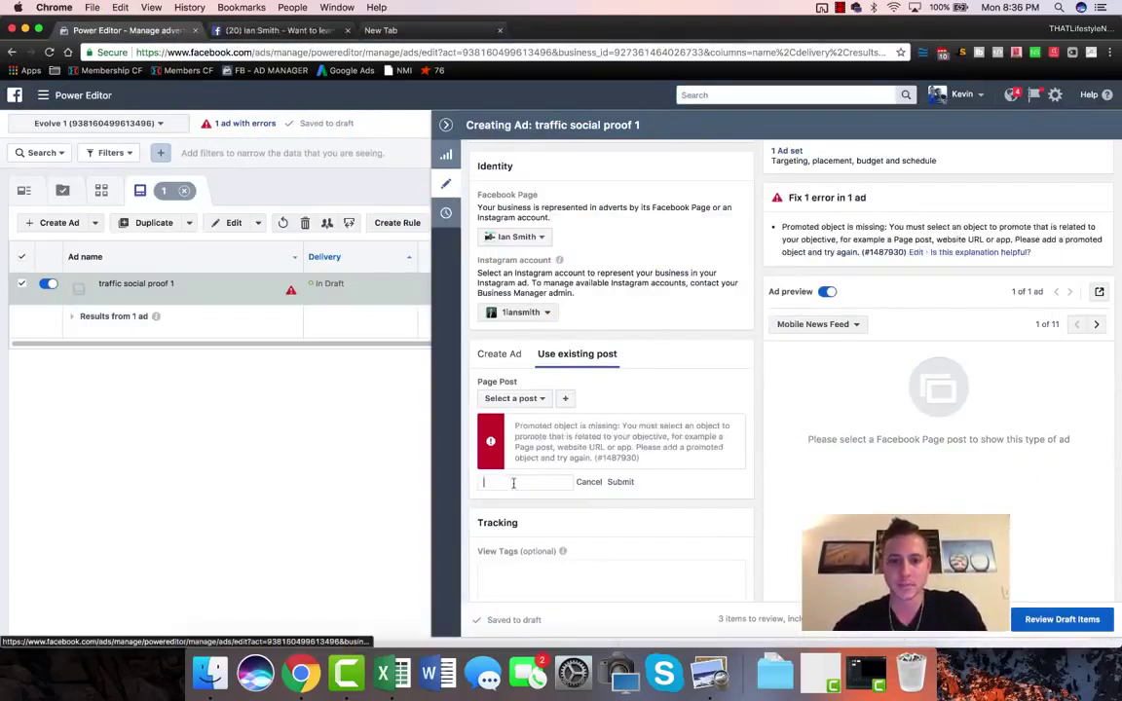
{"action": "key", "text": "super+v"}
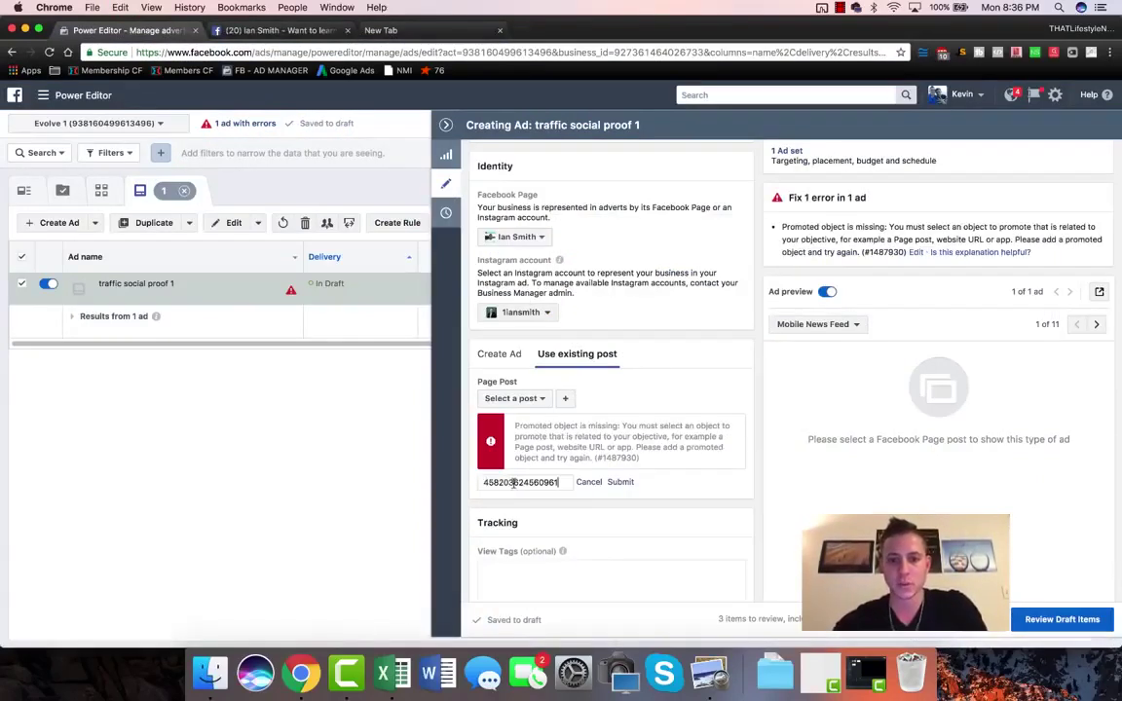
{"action": "left_click", "coordinate": [620, 482]}
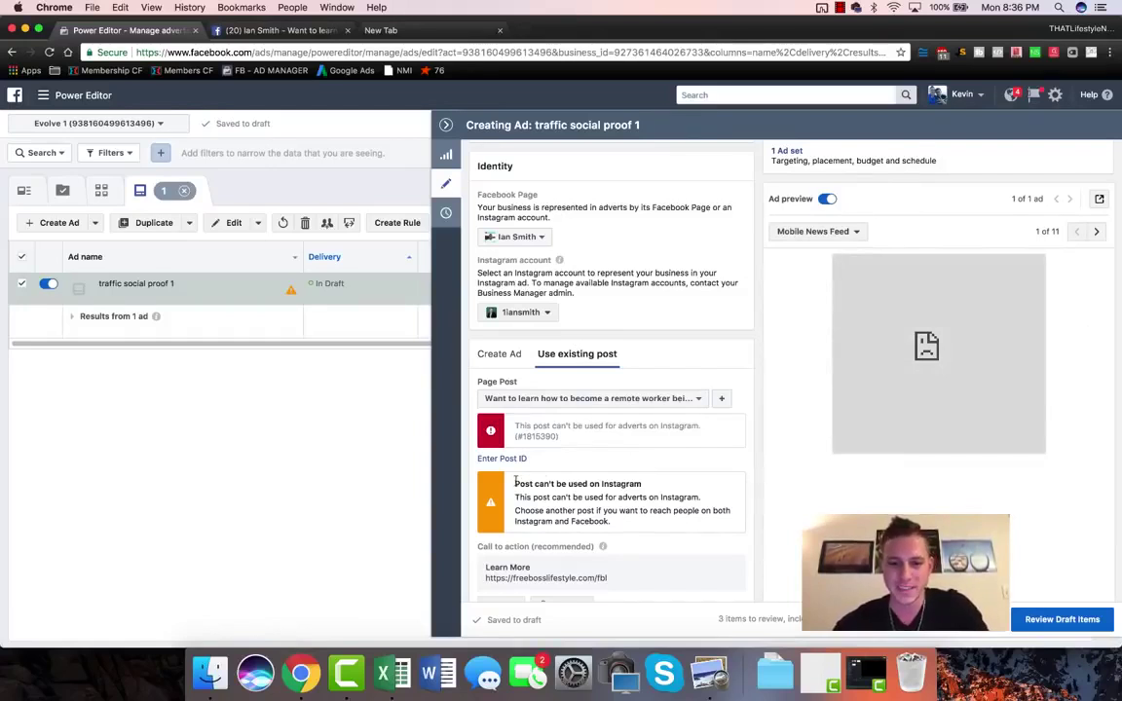
Open the ad's parent ad set, change its placements from automatic to edited, and exclude the whole Instagram platform
{"action": "left_click_drag", "start_coordinate": [515, 483], "coordinate": [642, 484]}
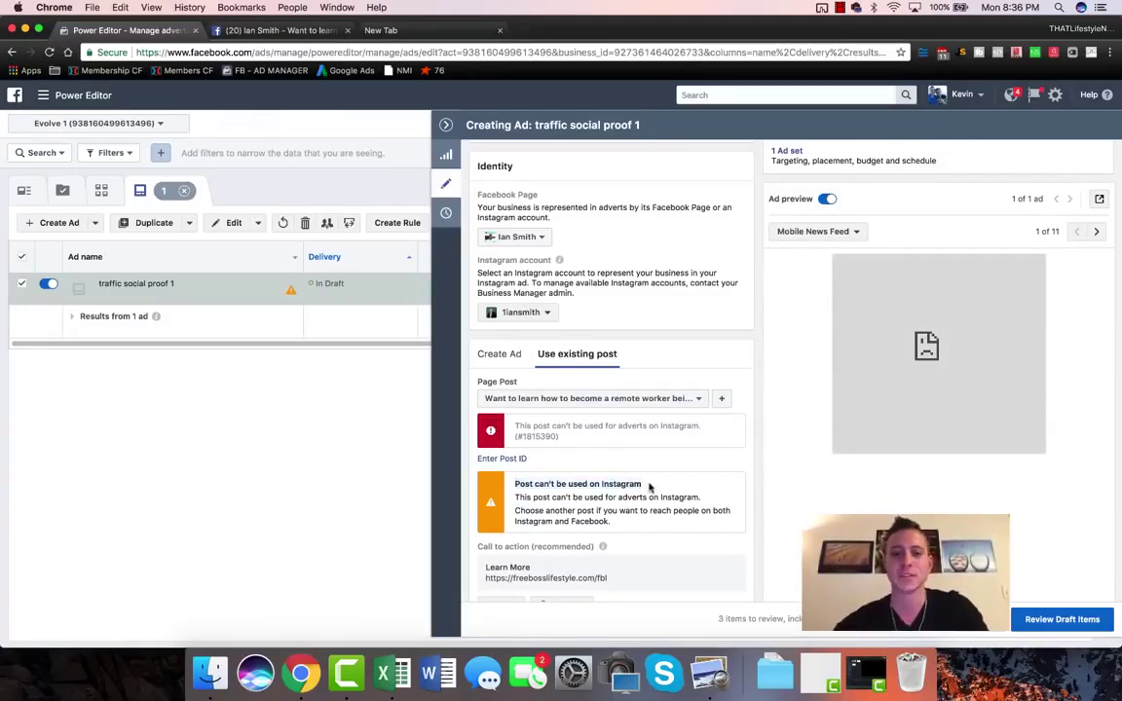
{"action": "scroll", "coordinate": [650, 487], "scroll_direction": "down", "scroll_amount": 1}
{"action": "scroll", "coordinate": [623, 487], "scroll_direction": "up", "scroll_amount": 3}
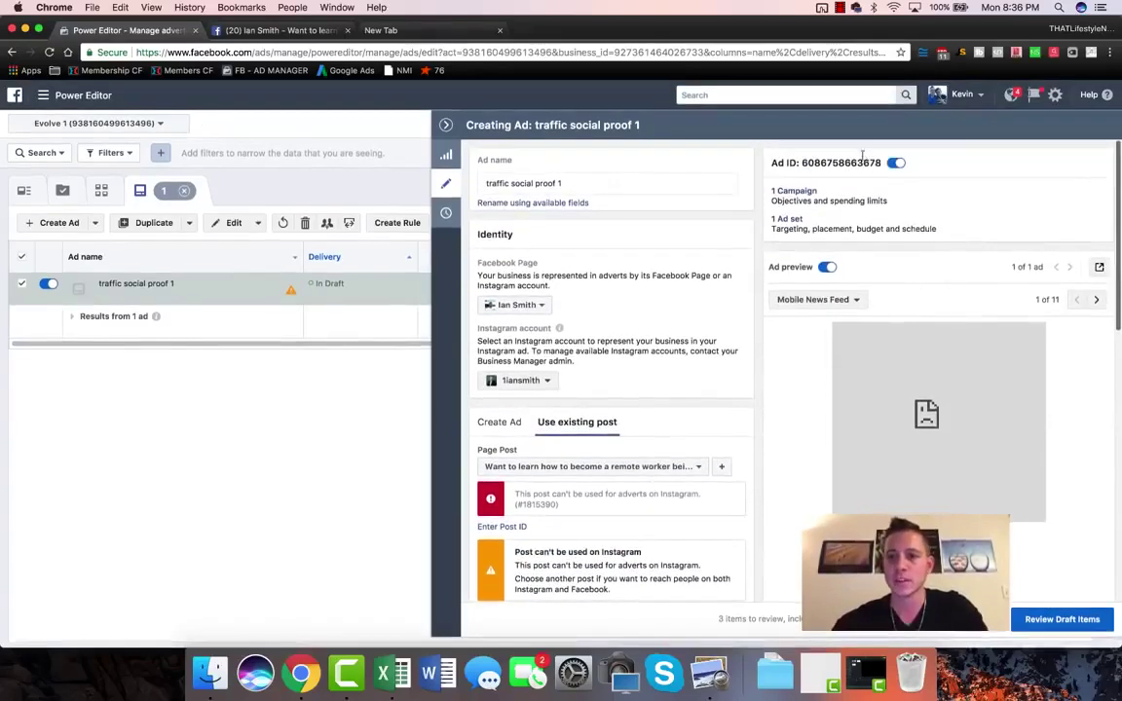
{"action": "left_click", "coordinate": [784, 220]}
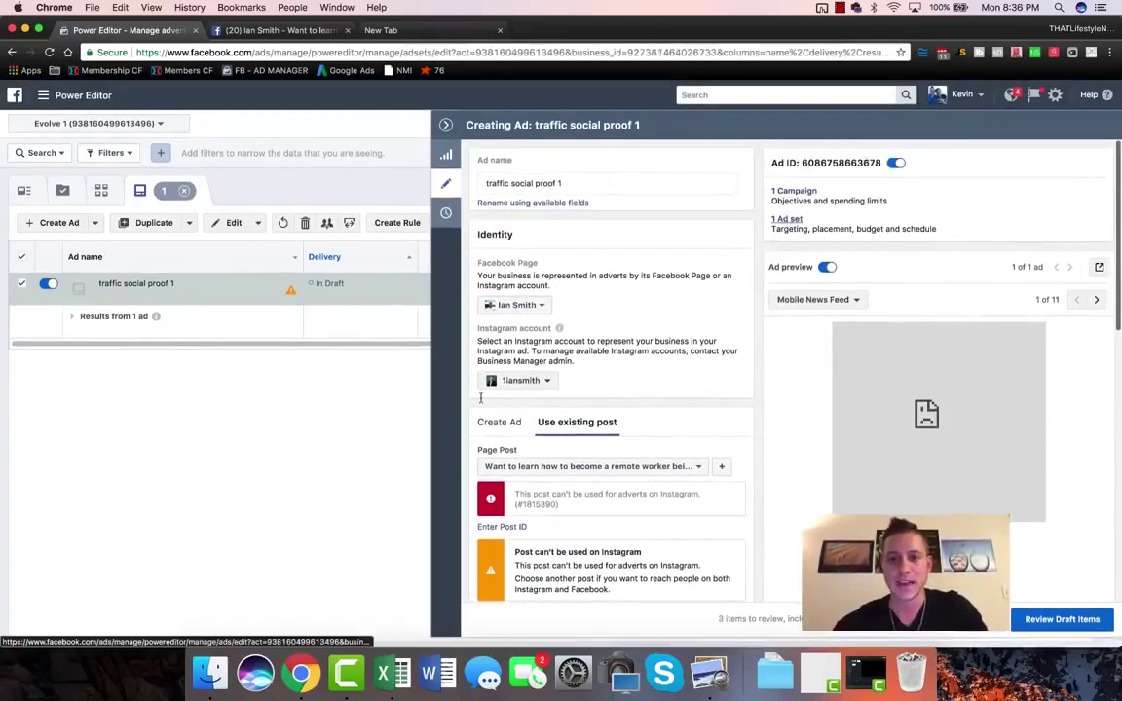
{"action": "scroll", "coordinate": [564, 429], "scroll_direction": "down", "scroll_amount": 15}
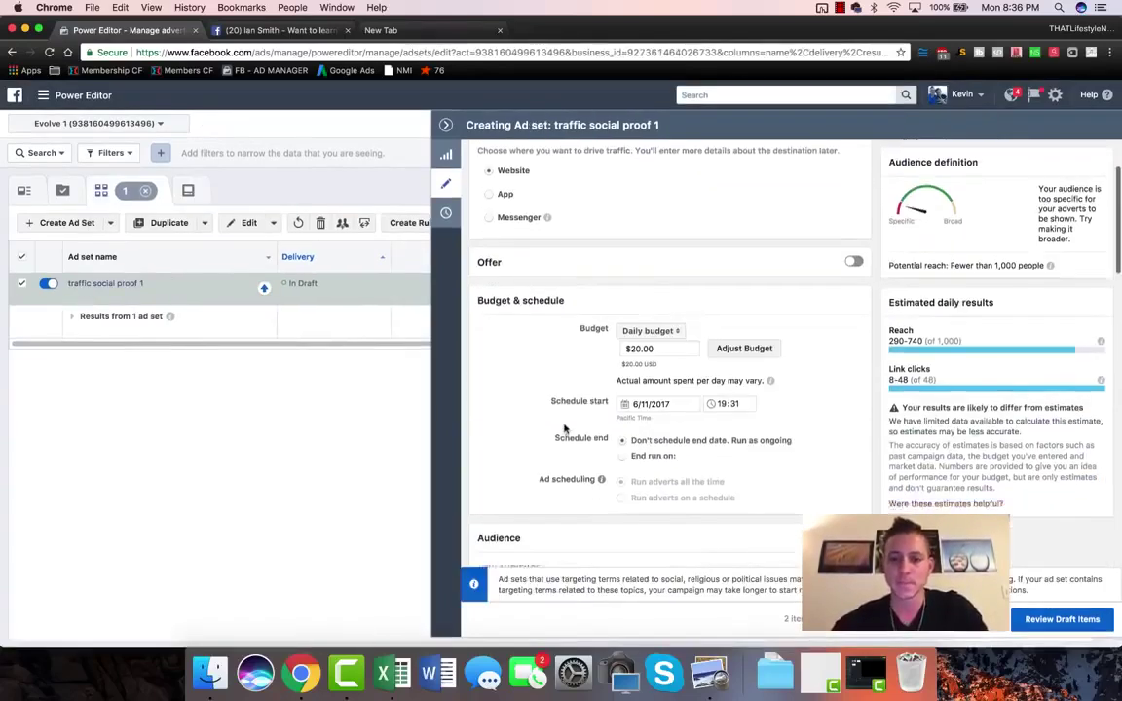
{"action": "scroll", "coordinate": [565, 429], "scroll_direction": "down", "scroll_amount": 2}
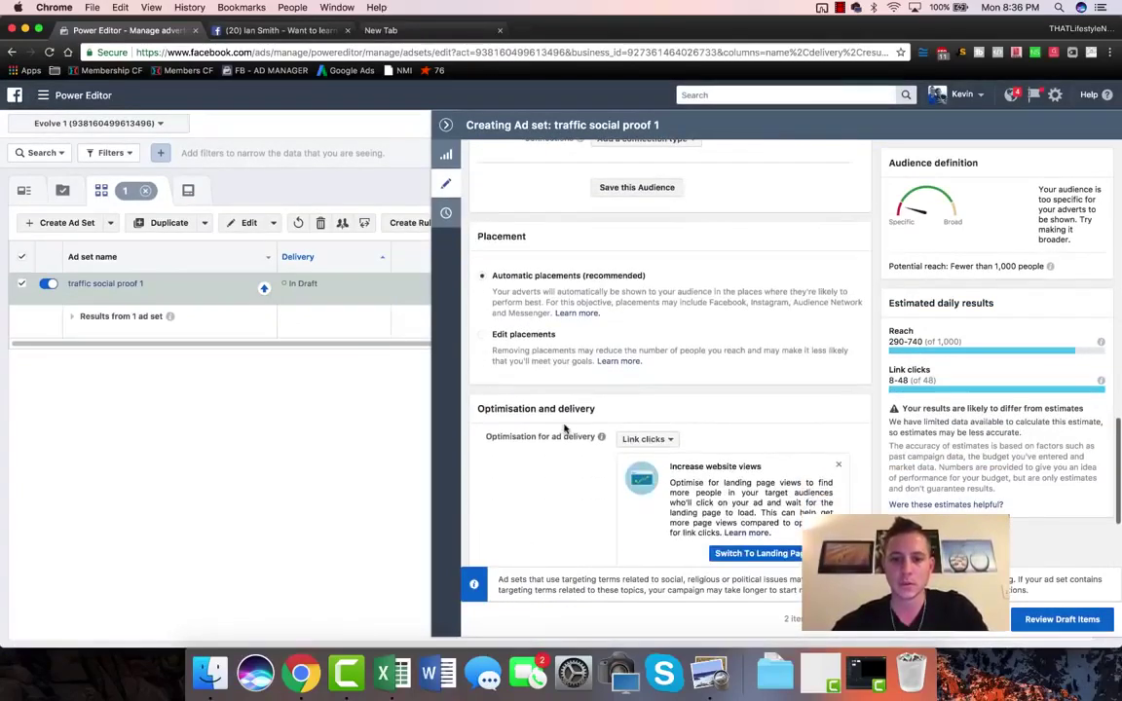
{"action": "left_click", "coordinate": [501, 334]}
{"action": "scroll", "coordinate": [832, 402], "scroll_direction": "down", "scroll_amount": 2}
{"action": "scroll", "coordinate": [834, 406], "scroll_direction": "down", "scroll_amount": 1}
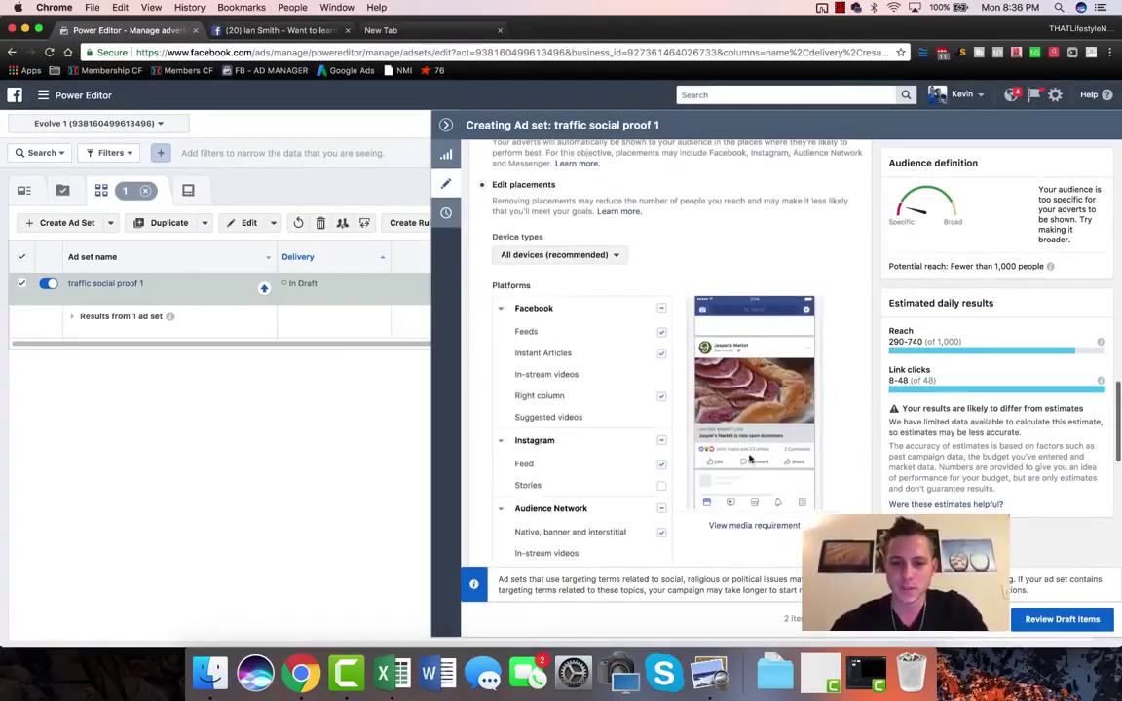
{"action": "left_click", "coordinate": [663, 444]}
{"action": "scroll", "coordinate": [836, 446], "scroll_direction": "down", "scroll_amount": 2}
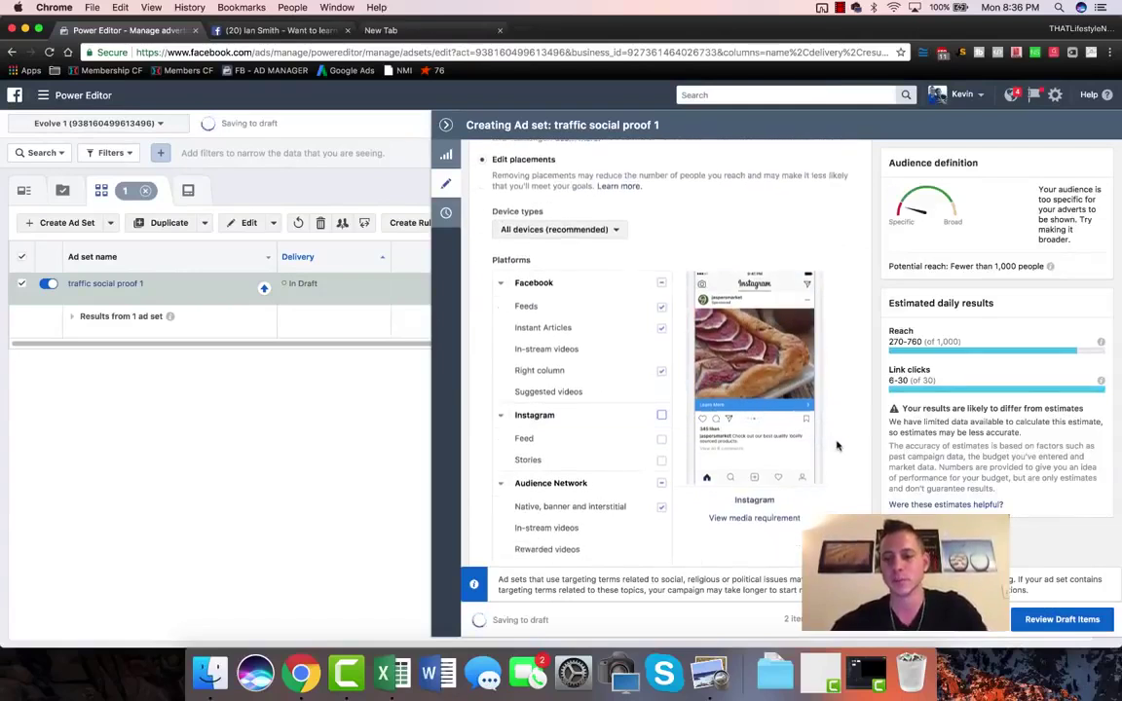
Return to the ad and confirm the draft items for the new traffic social proof 1 campaign, including its ad set and ad
{"action": "scroll", "coordinate": [847, 390], "scroll_direction": "up", "scroll_amount": 10}
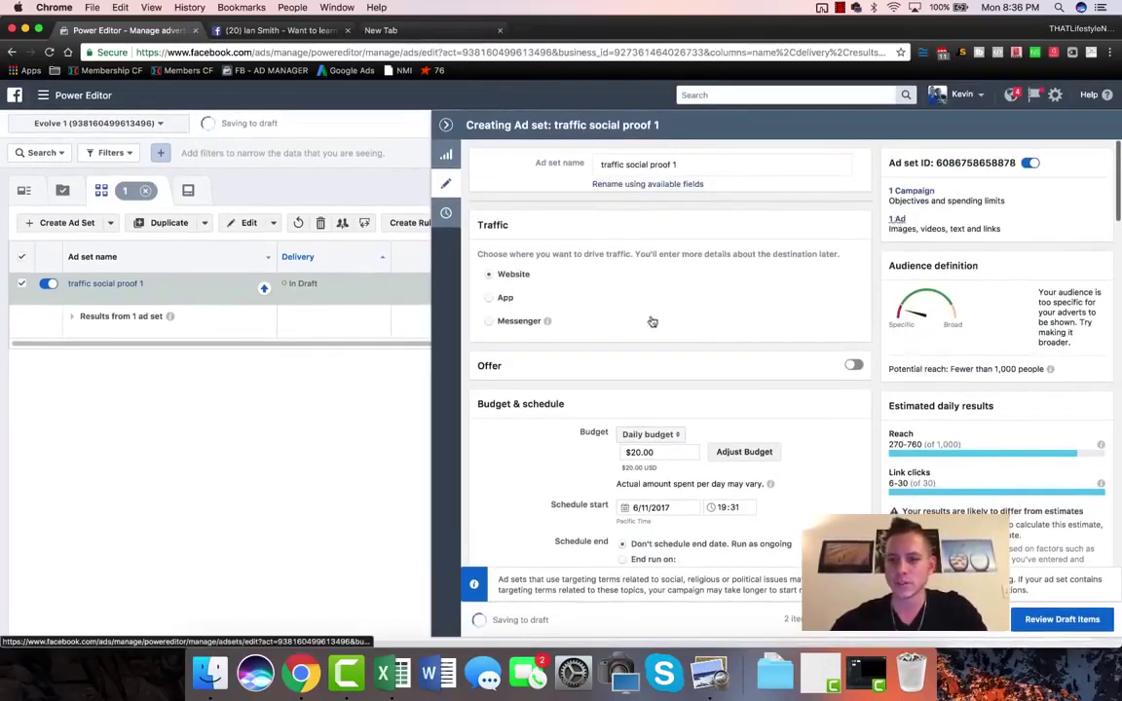
{"action": "scroll", "coordinate": [703, 395], "scroll_direction": "down", "scroll_amount": 5}
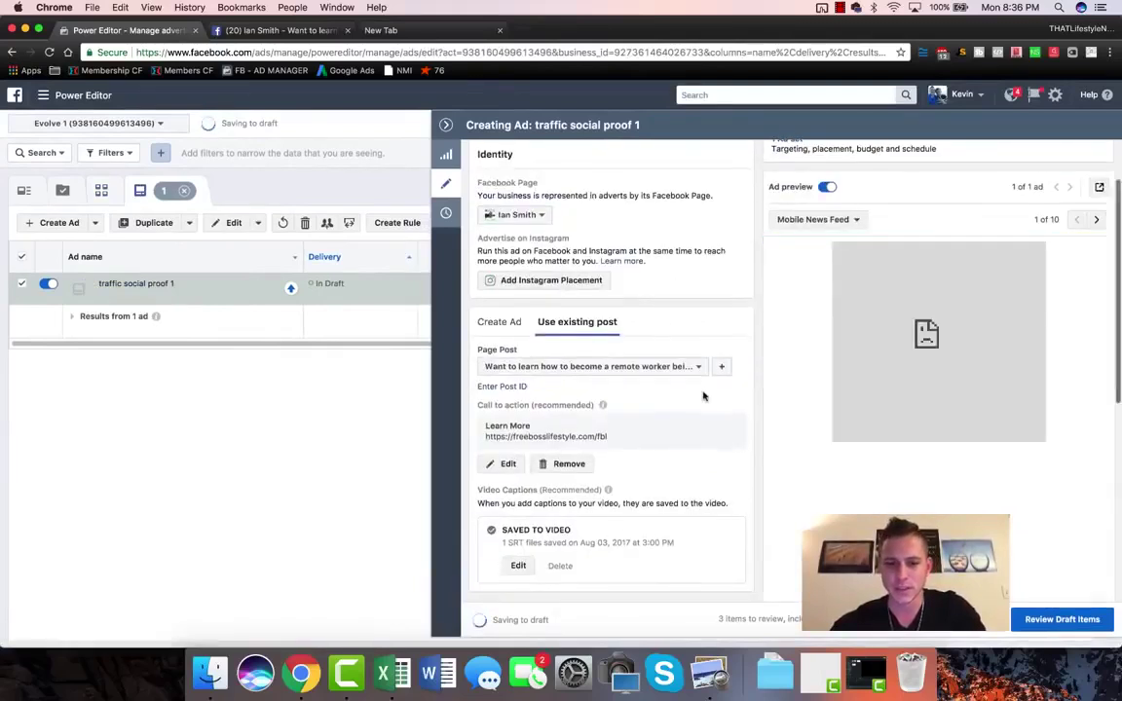
{"action": "scroll", "coordinate": [703, 395], "scroll_direction": "down", "scroll_amount": 5}
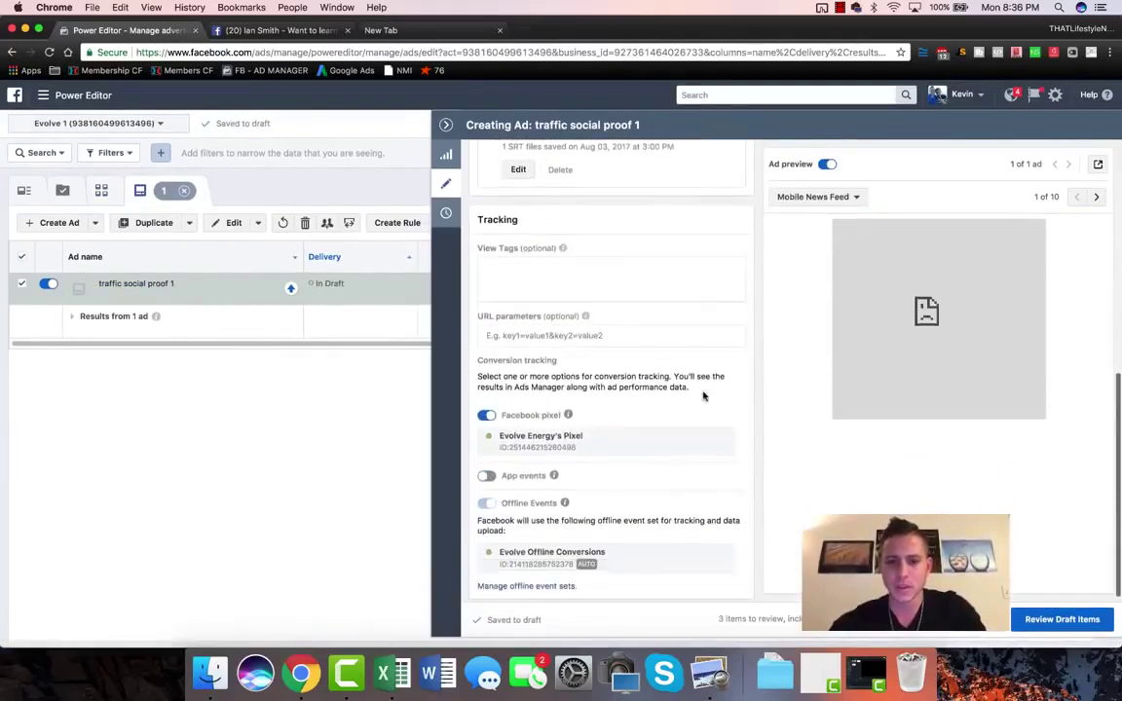
{"action": "scroll", "coordinate": [684, 433], "scroll_direction": "up", "scroll_amount": 10}
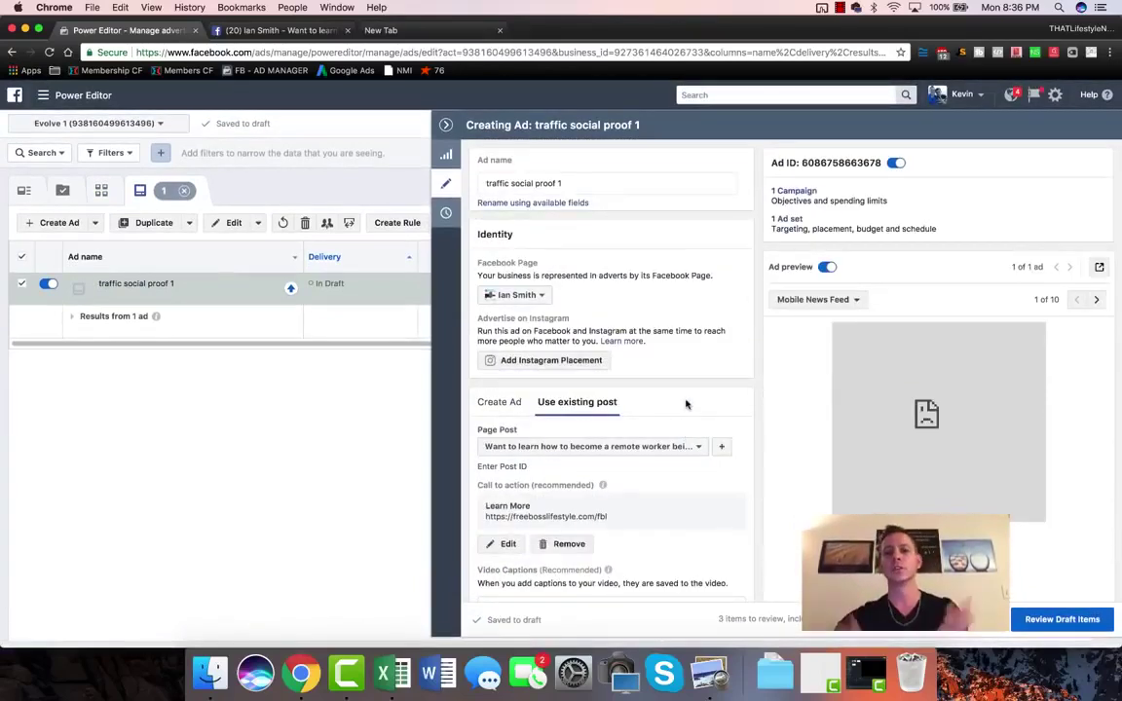
{"action": "left_click", "coordinate": [1041, 616]}
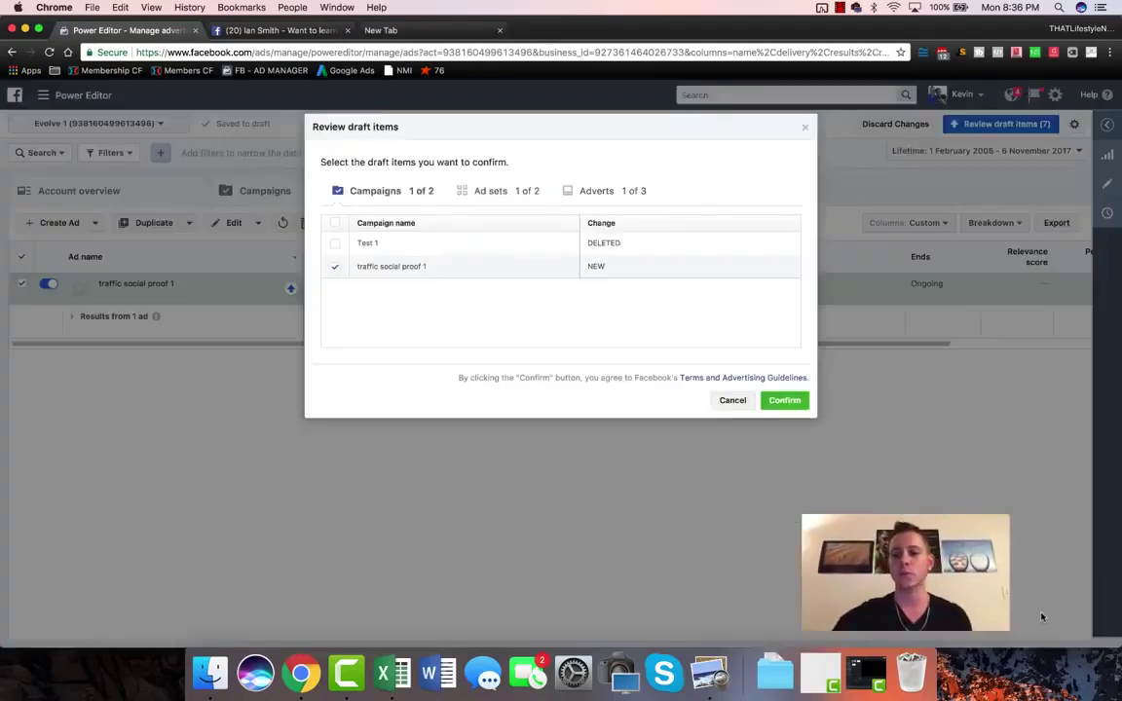
{"action": "left_click", "coordinate": [785, 402]}
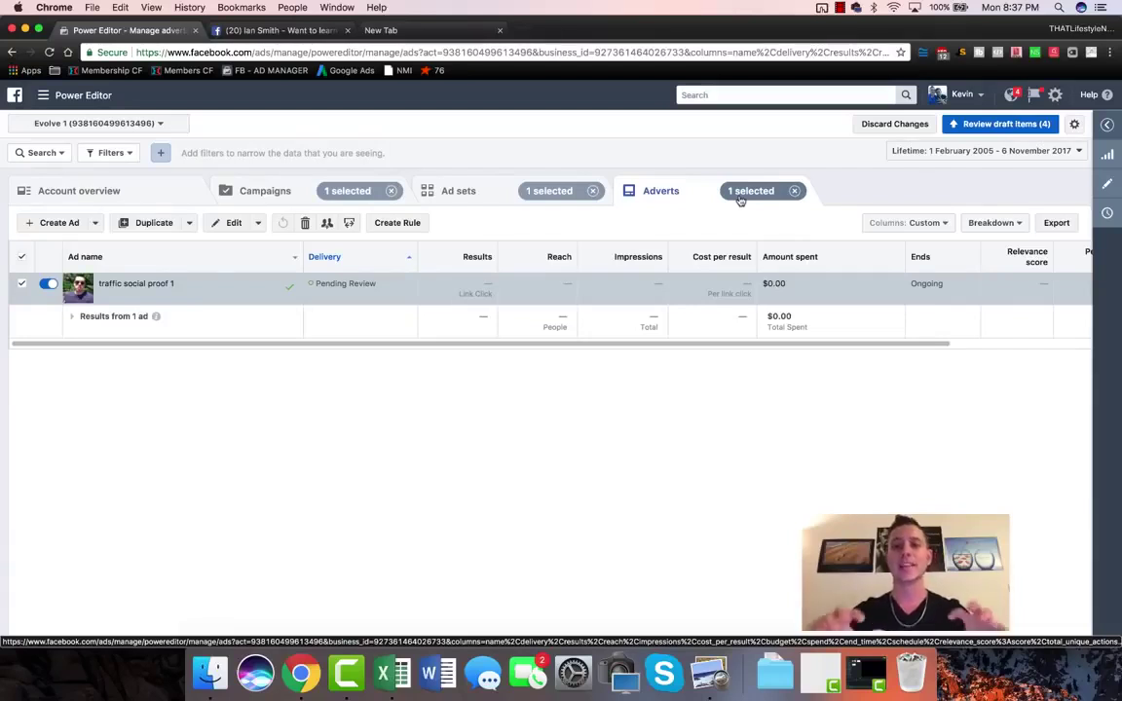
Revisit the existing post, highlight the post ID in its web address, and return to Power Editor
{"action": "left_click", "coordinate": [279, 30]}
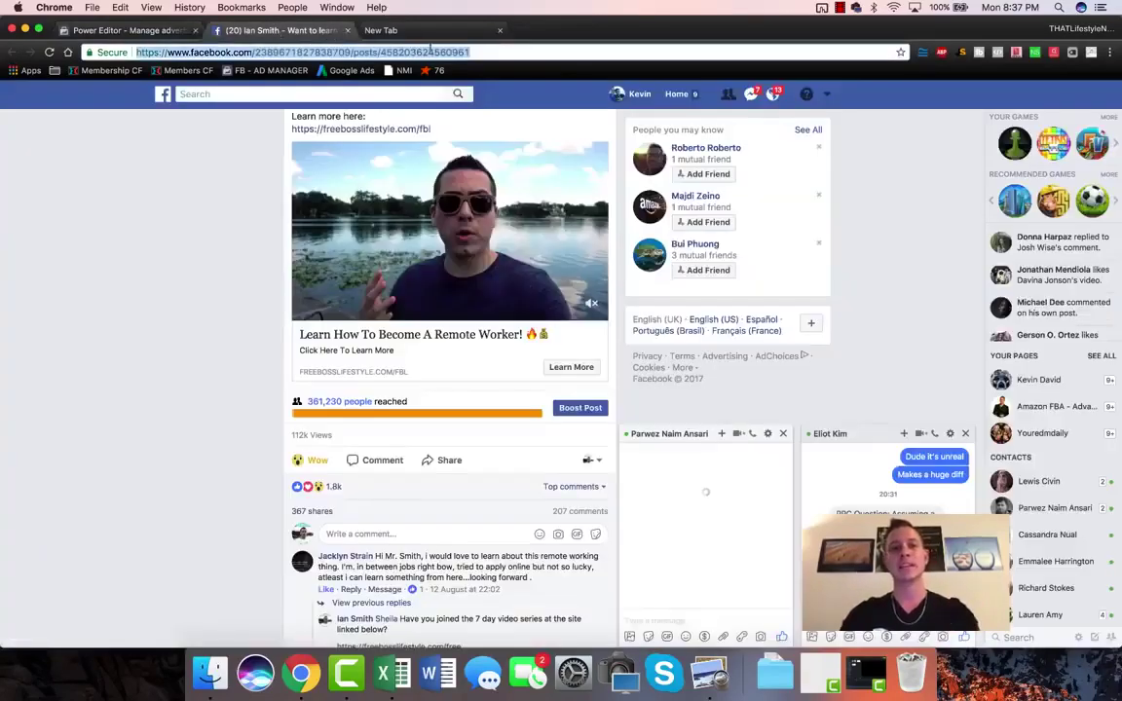
{"action": "double_click", "coordinate": [428, 52]}
{"action": "left_click", "coordinate": [161, 29]}
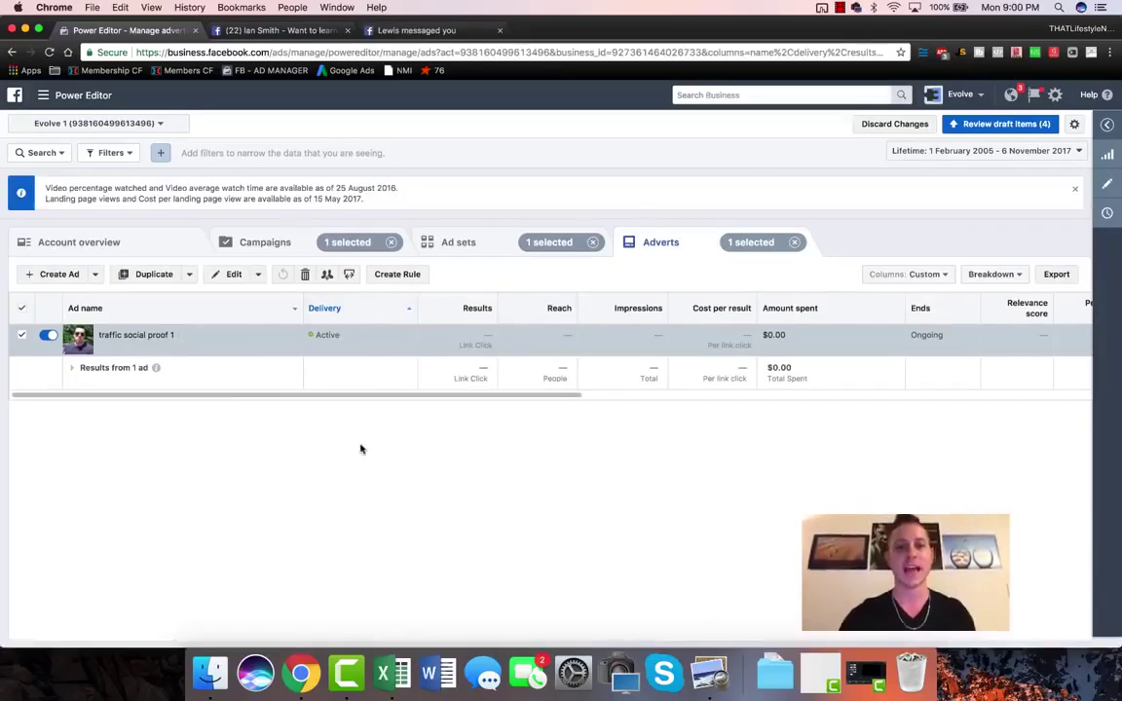
Open the traffic social proof 1 campaign's settings, check its objective and campaign goal, and close the editor
{"action": "left_click", "coordinate": [286, 246]}
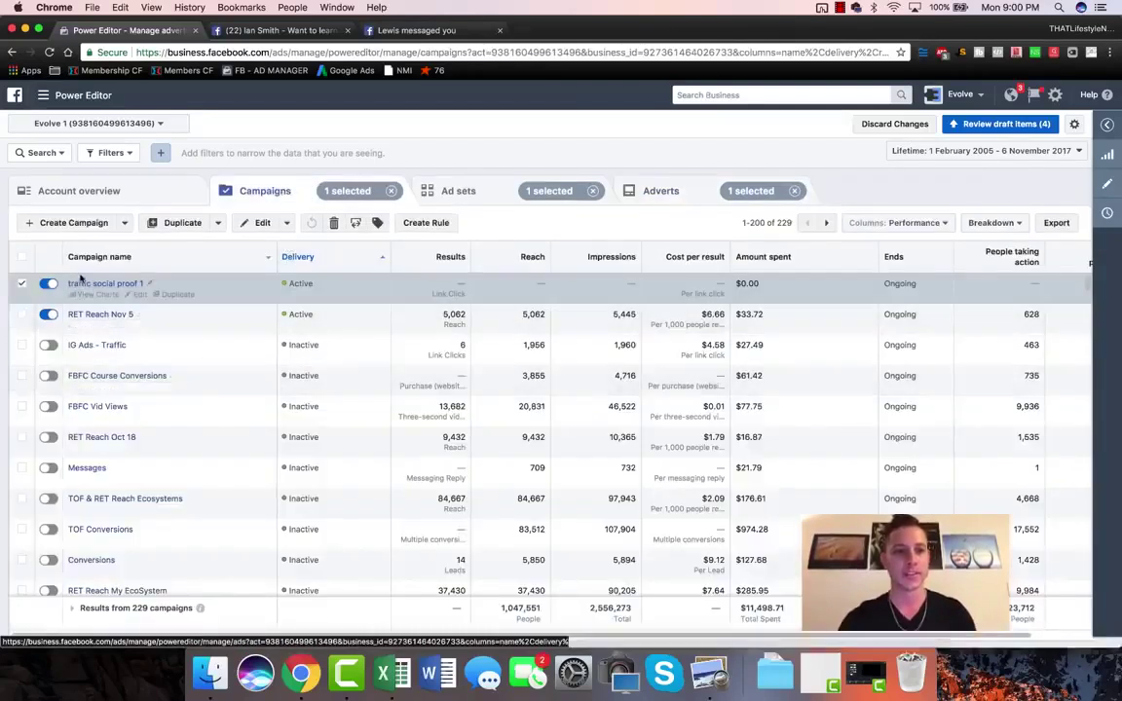
{"action": "left_click", "coordinate": [140, 295]}
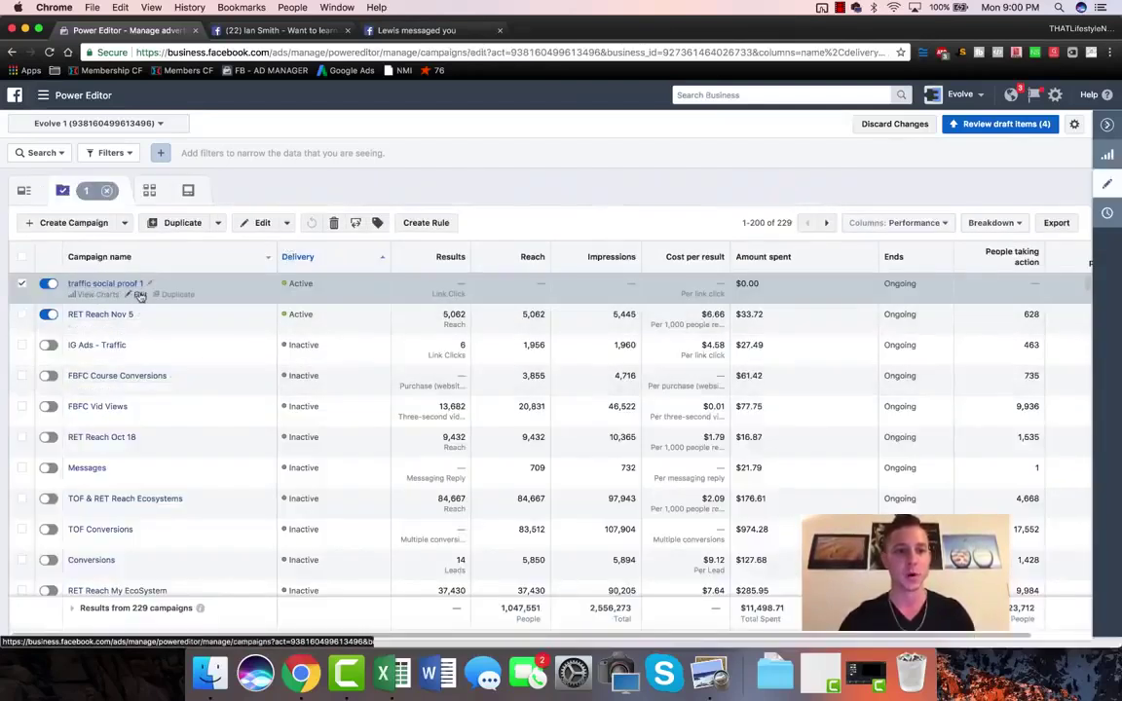
{"action": "double_click", "coordinate": [617, 255]}
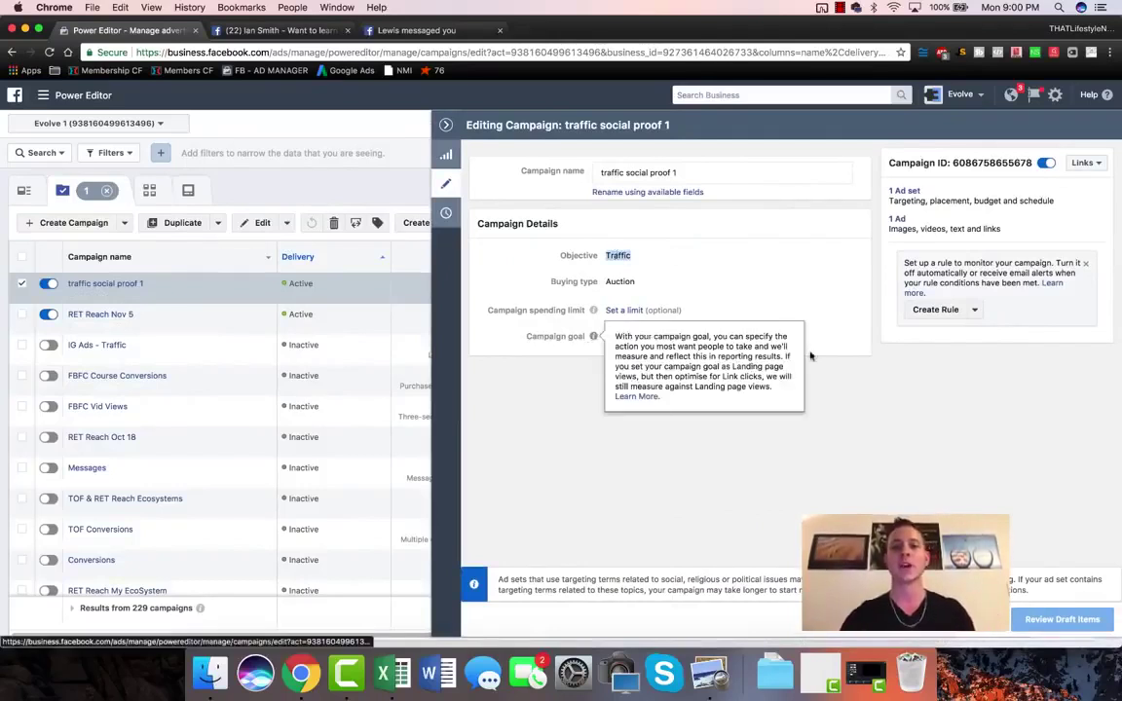
{"action": "left_click", "coordinate": [671, 462]}
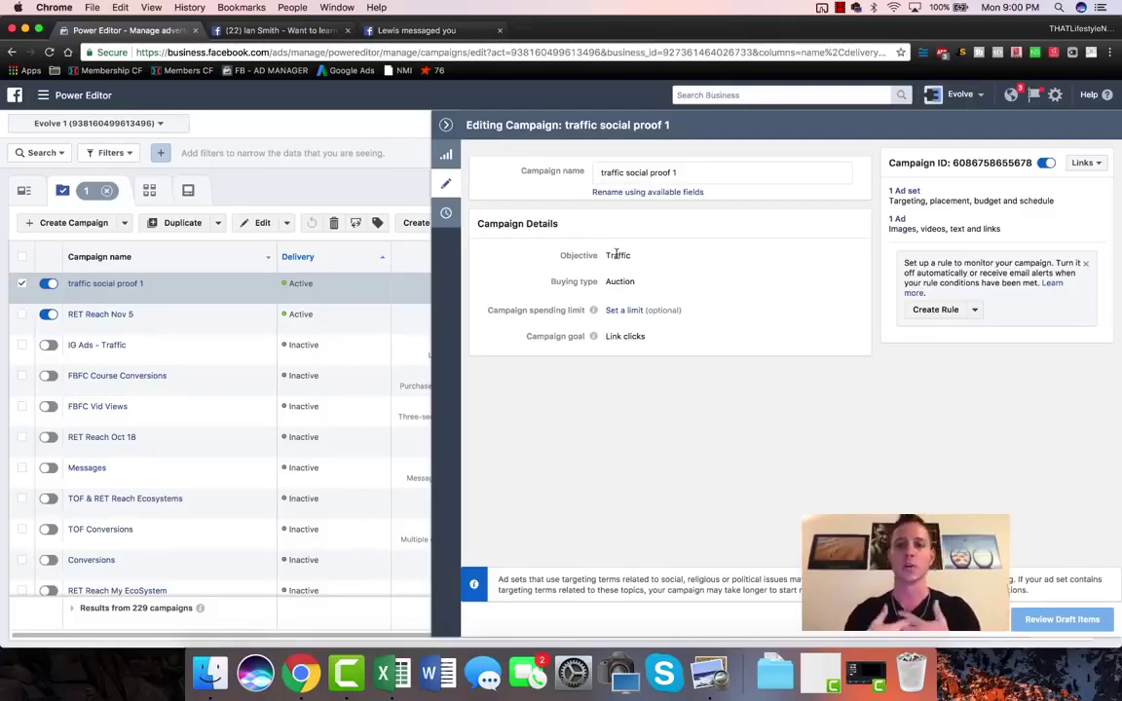
{"action": "left_click", "coordinate": [445, 127]}
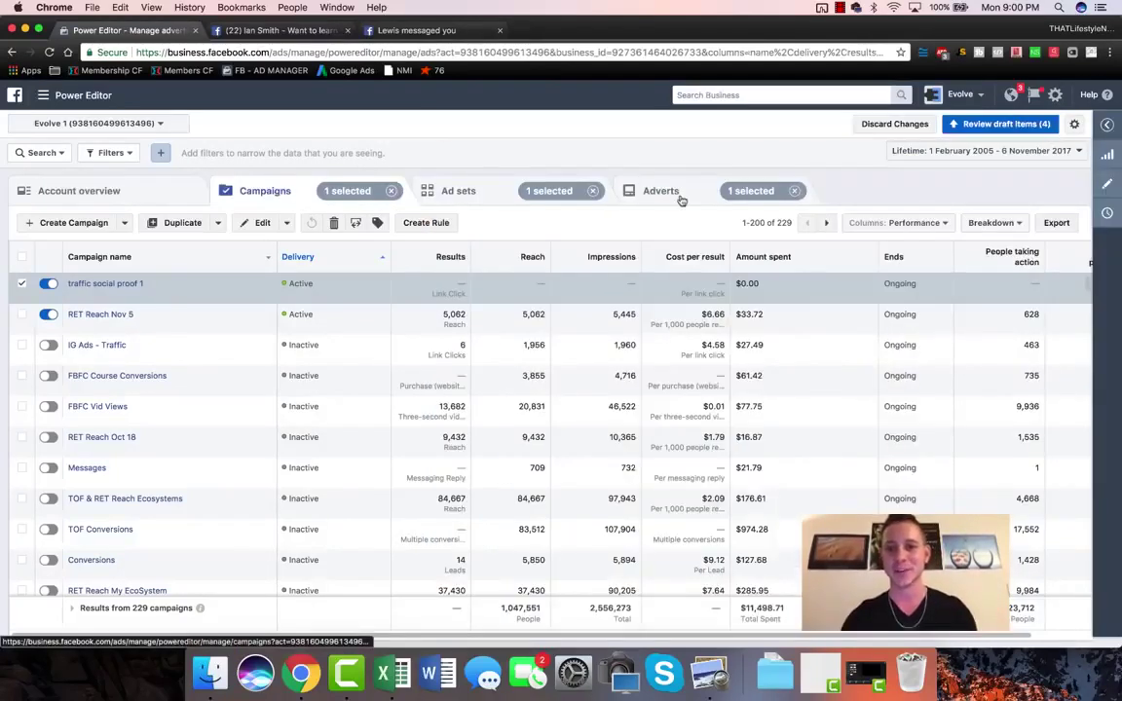
Open the traffic social proof 1 ad for editing and view its Facebook post with comments from the ad preview
{"action": "left_click", "coordinate": [681, 198]}
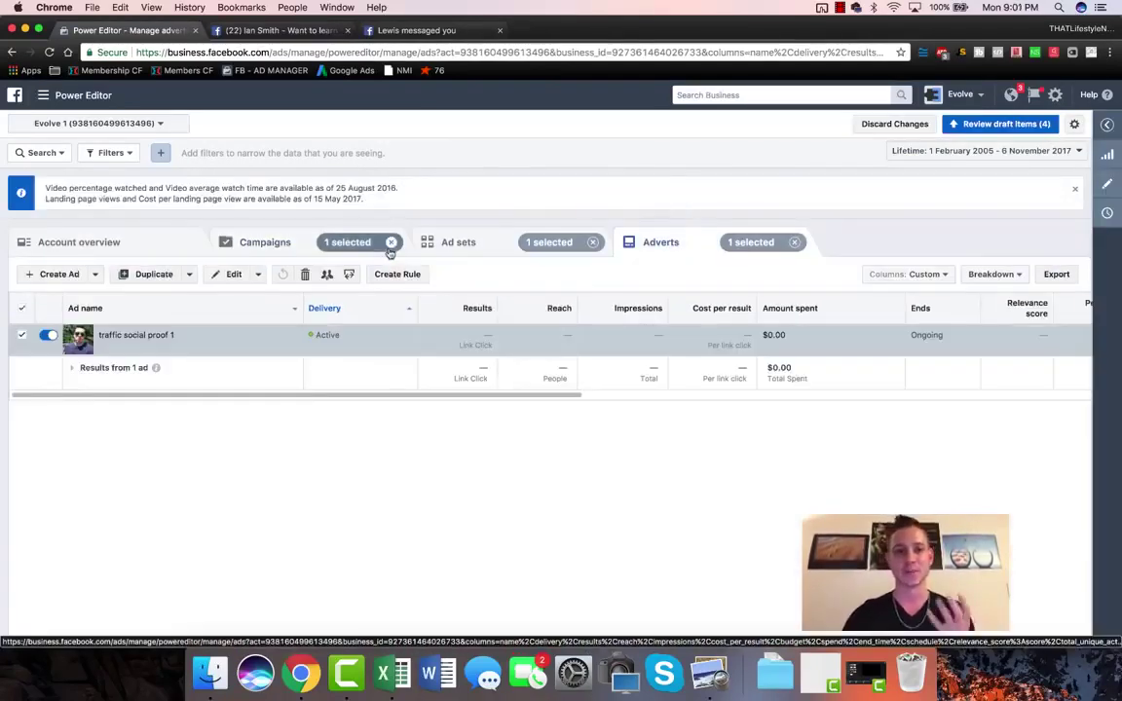
{"action": "left_click", "coordinate": [172, 347]}
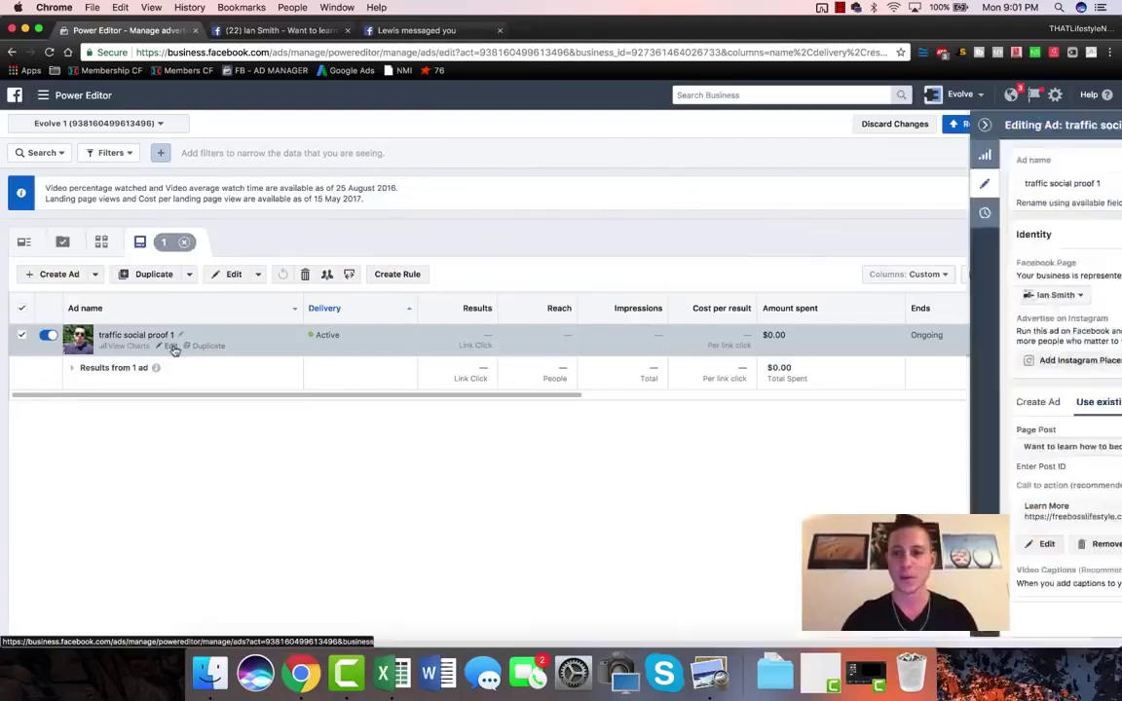
{"action": "left_click", "coordinate": [1096, 347]}
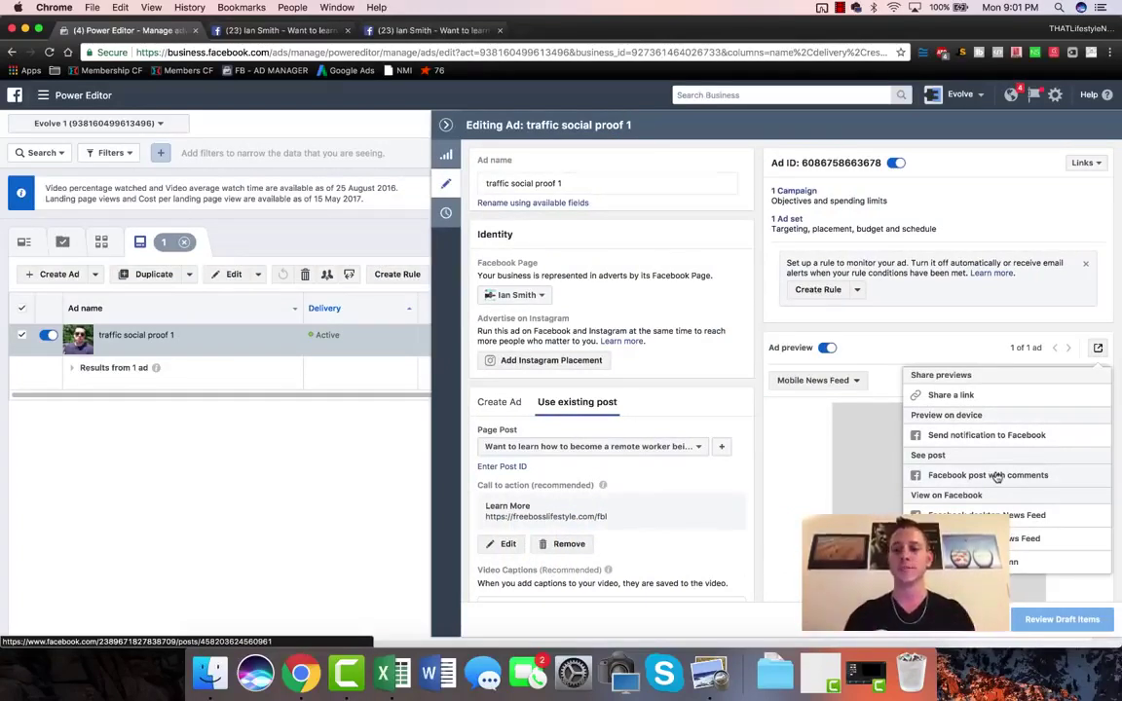
{"action": "left_click", "coordinate": [986, 475]}
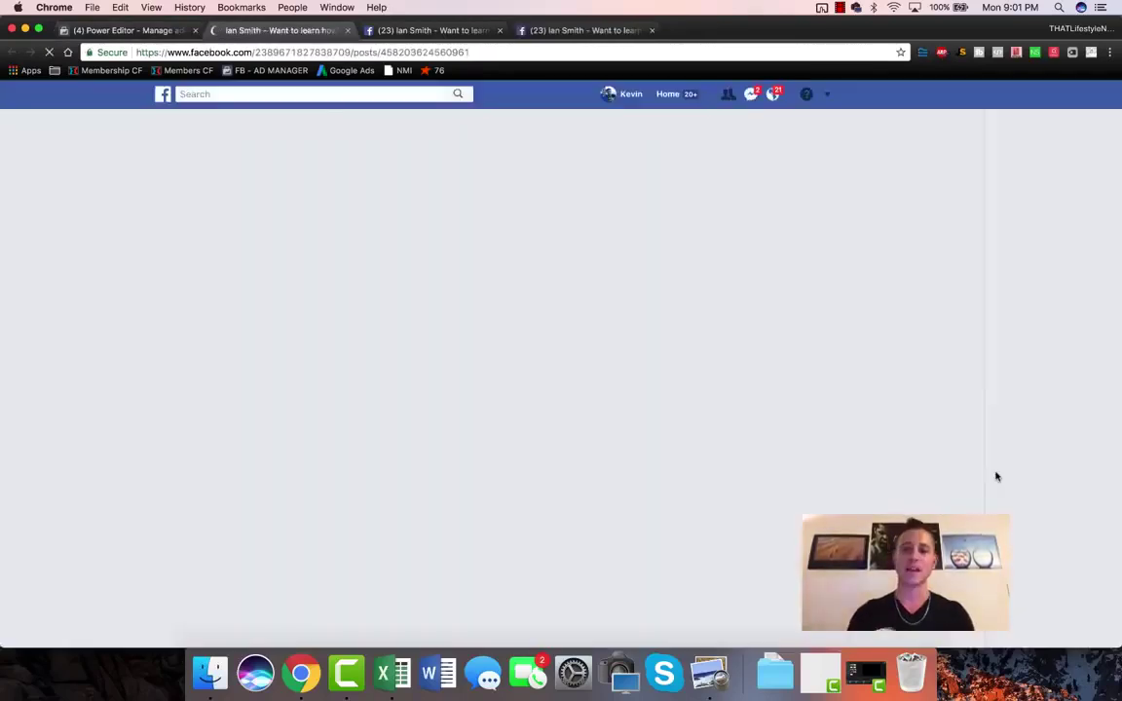